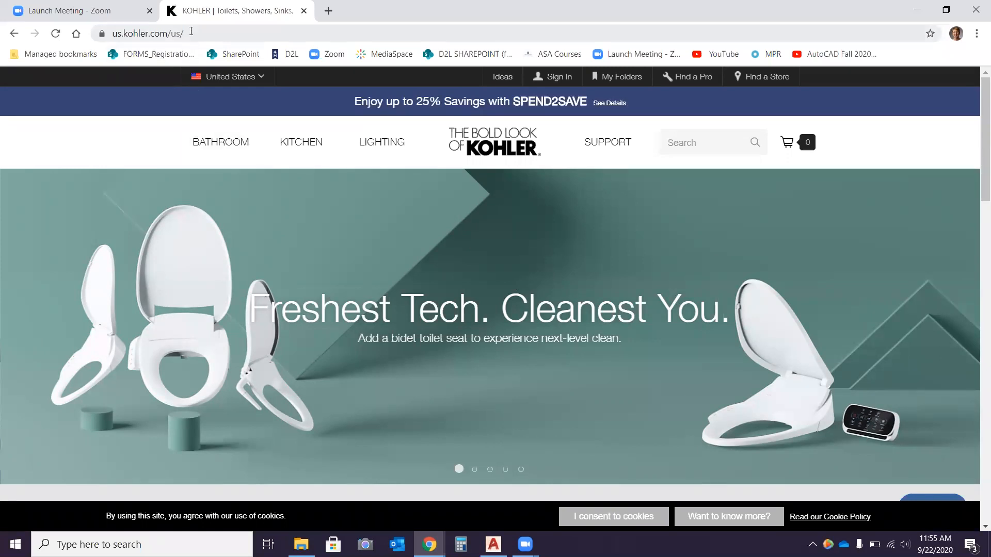
Step: Browse Kohler's bathroom bathtubs and open the Underscore Rectangle 60" x 30" alcove bath with right-hand drain, K-20201-RA-0
left_click(210, 149)
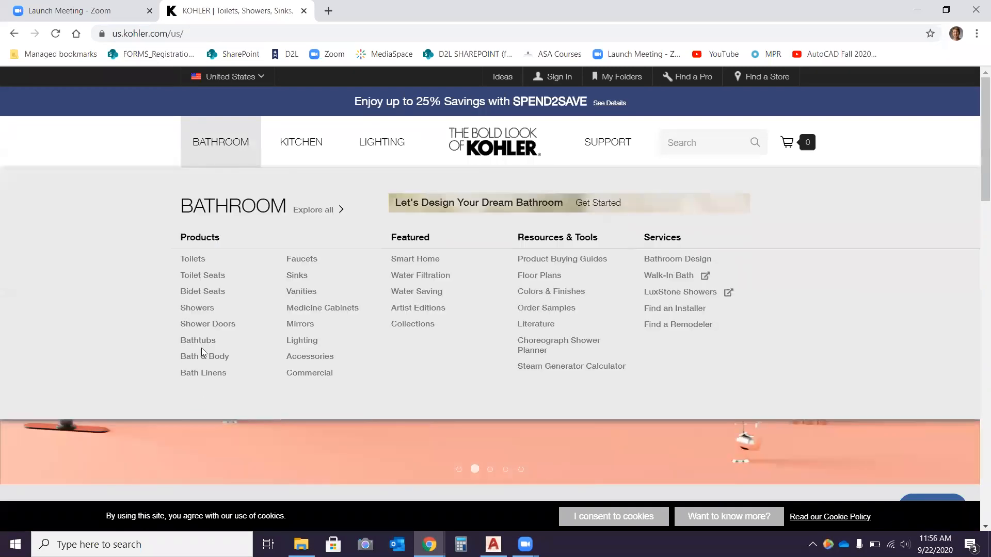
left_click(200, 341)
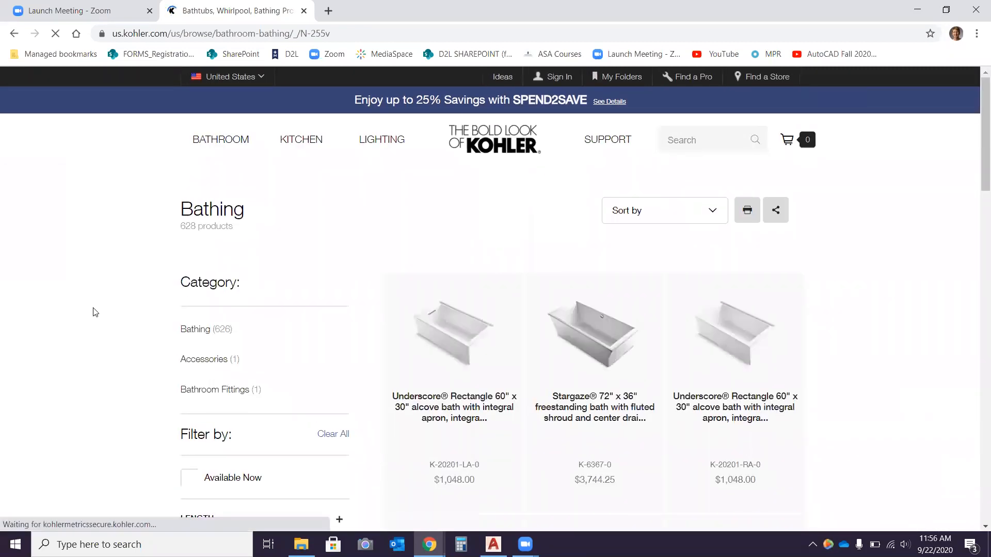
scroll(887, 313, "down", 1)
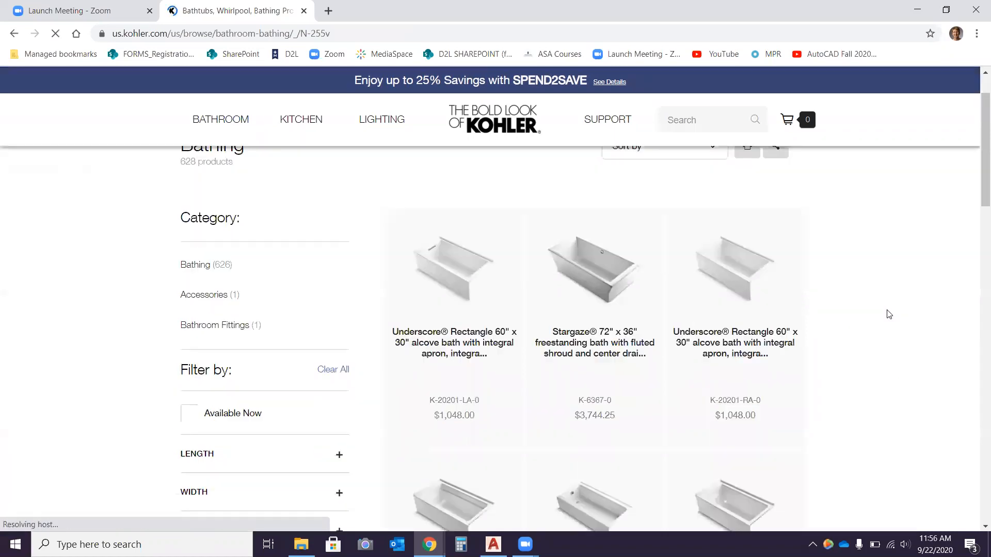
scroll(888, 314, "down", 1)
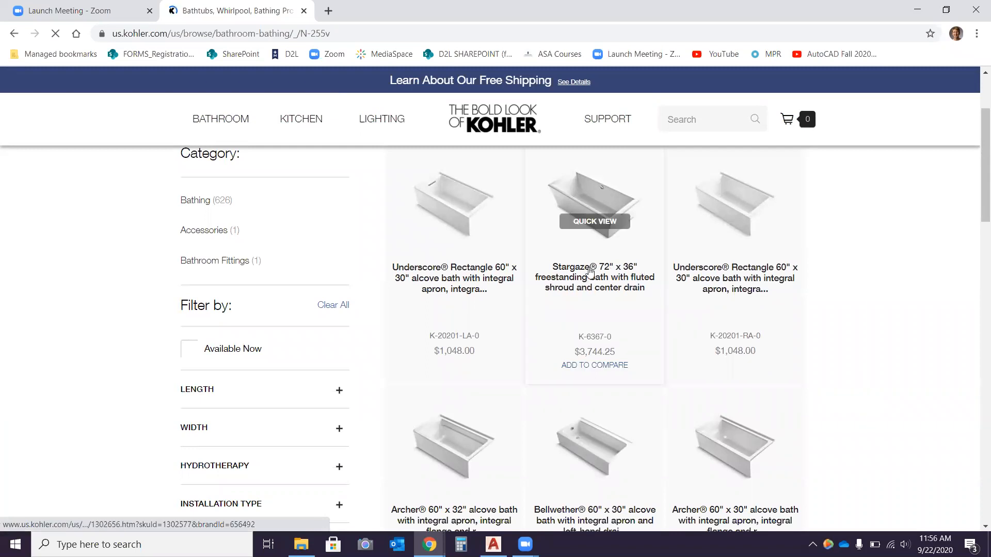
scroll(891, 296, "down", 2)
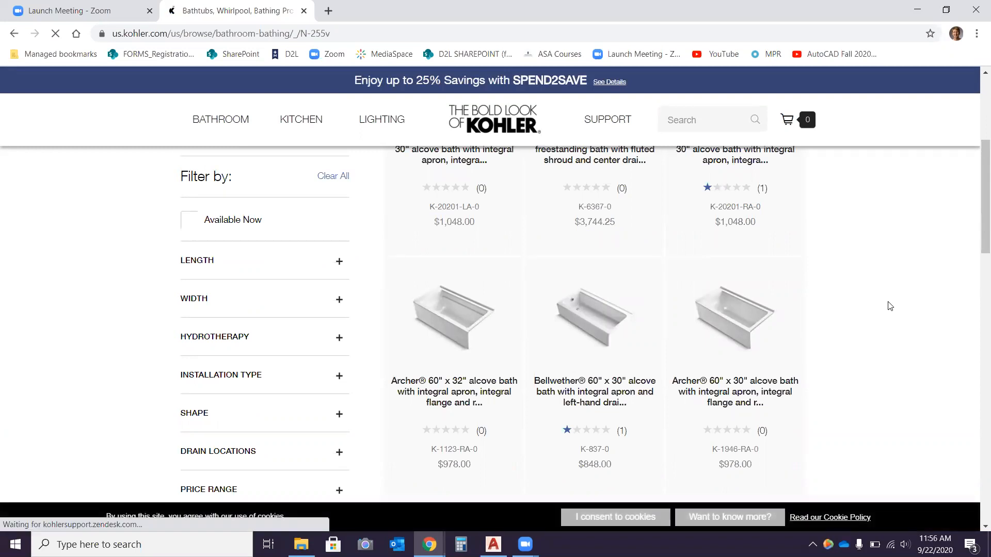
scroll(890, 306, "up", 1)
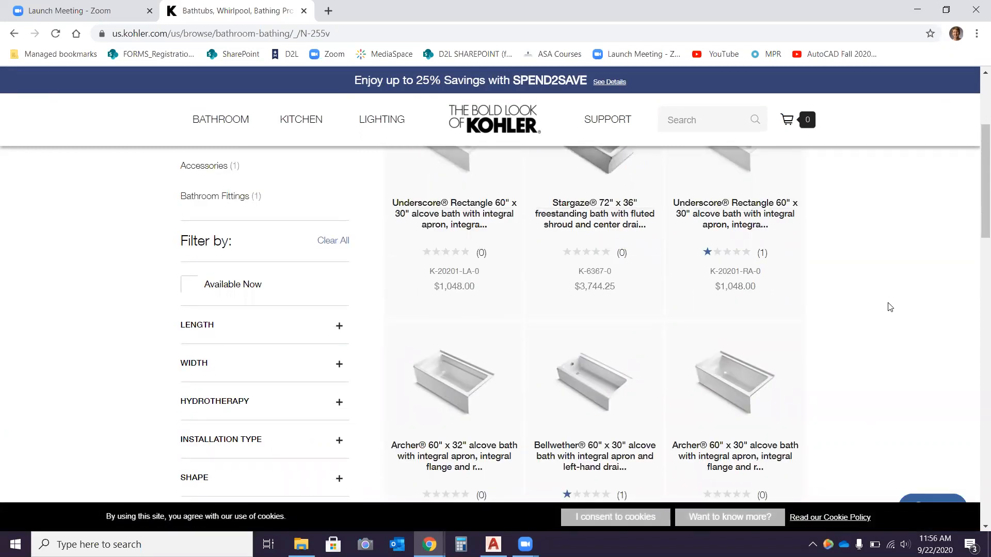
scroll(889, 306, "up", 2)
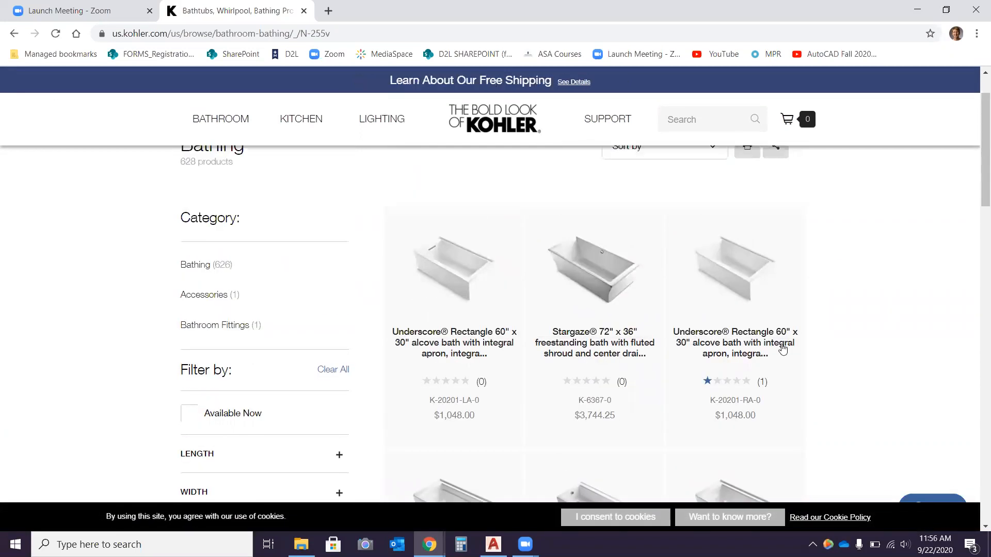
left_click(726, 355)
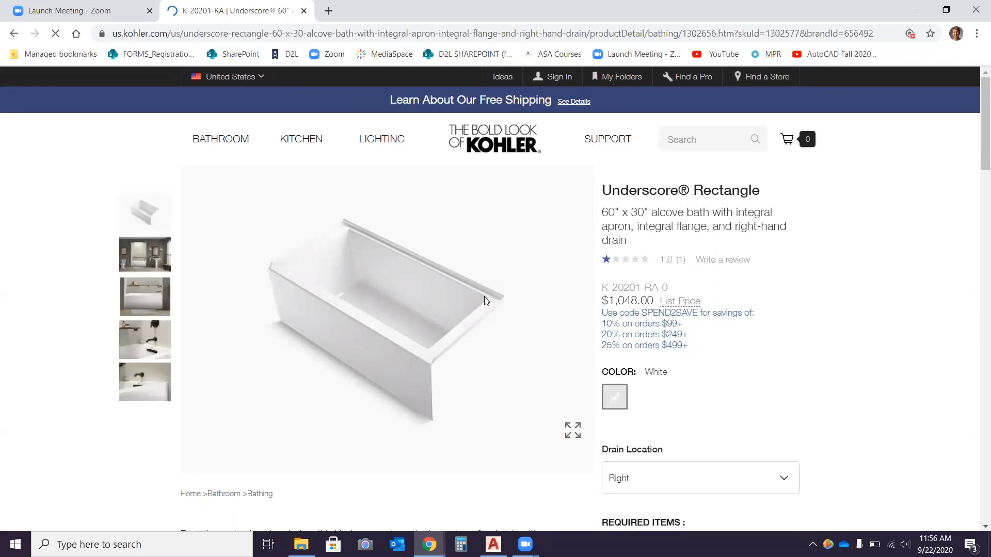
Step: Download the bath's 2D plan CAD file in DWG format and open 20201_rapln.dwg in AutoCAD
scroll(670, 300, "down", 10)
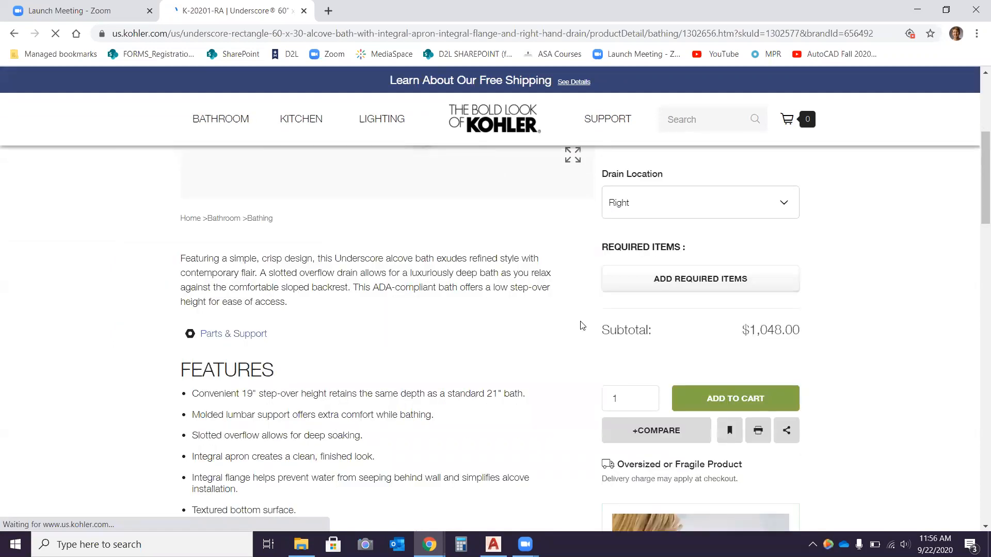
scroll(326, 294, "down", 5)
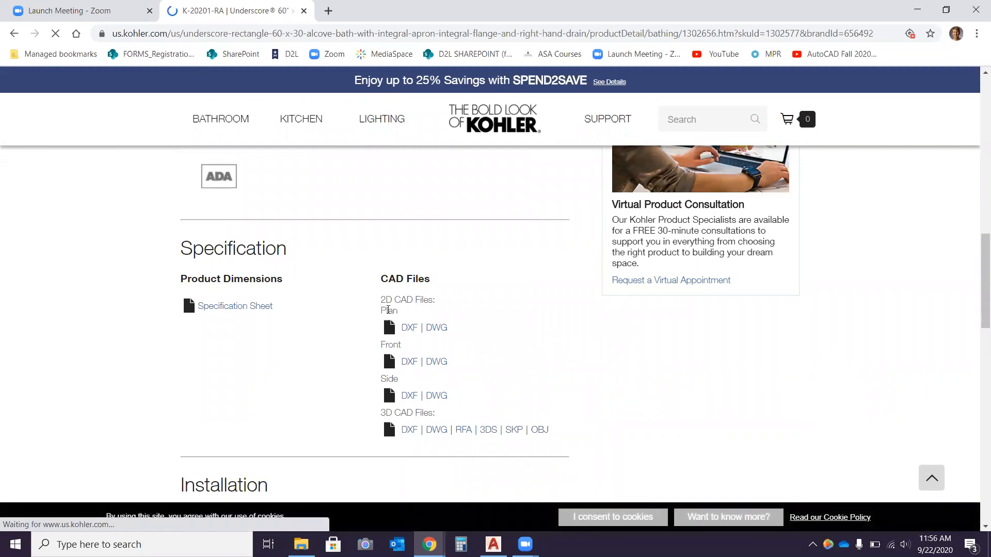
left_click(436, 329)
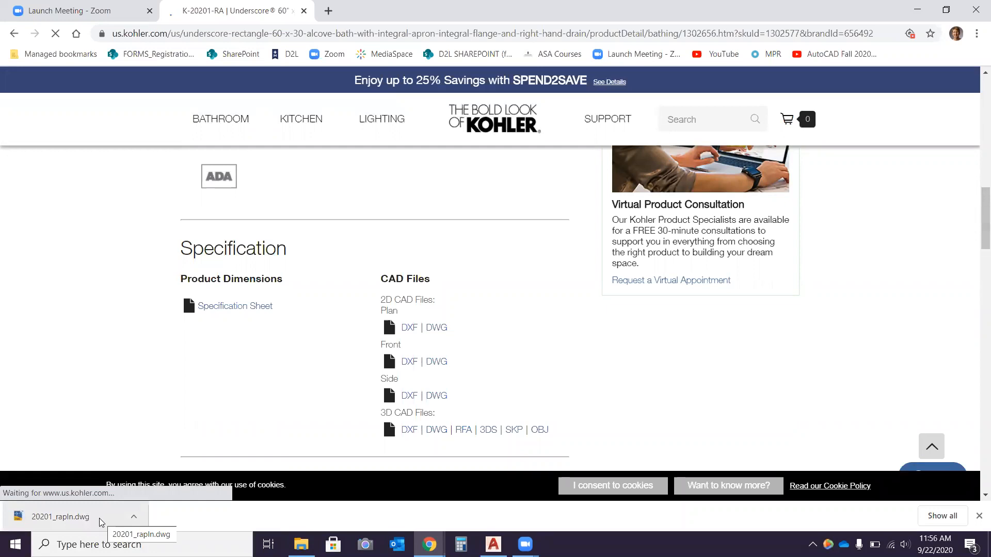
left_click(101, 522)
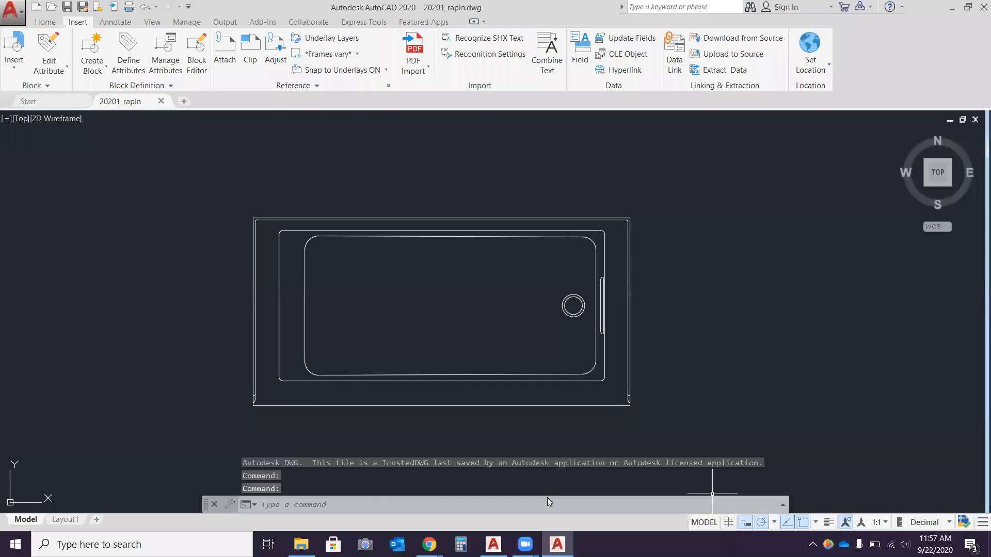
Step: Select all of the tub's linework, assign it to layer 0 and clear the selection
middle_click_drag(340, 185, 347, 153)
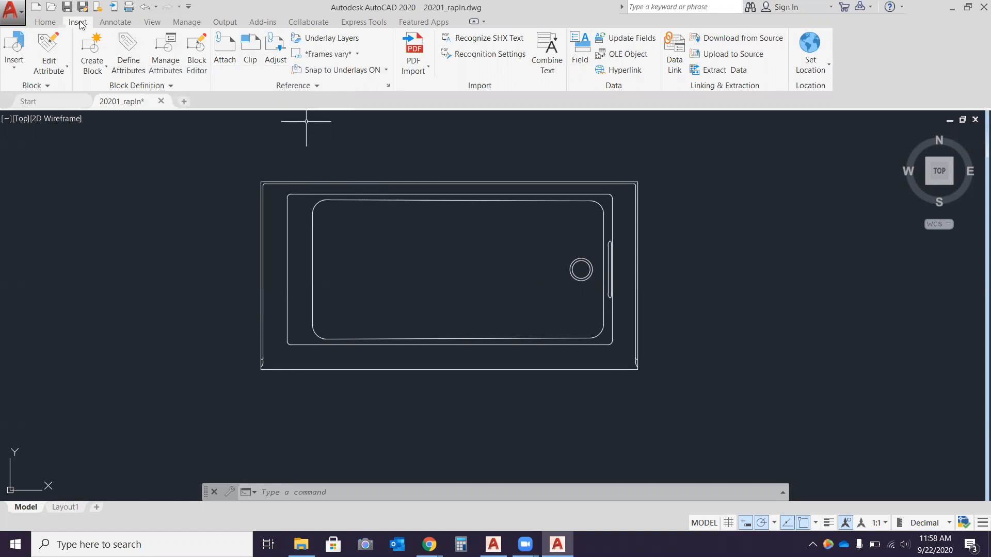
left_click(44, 23)
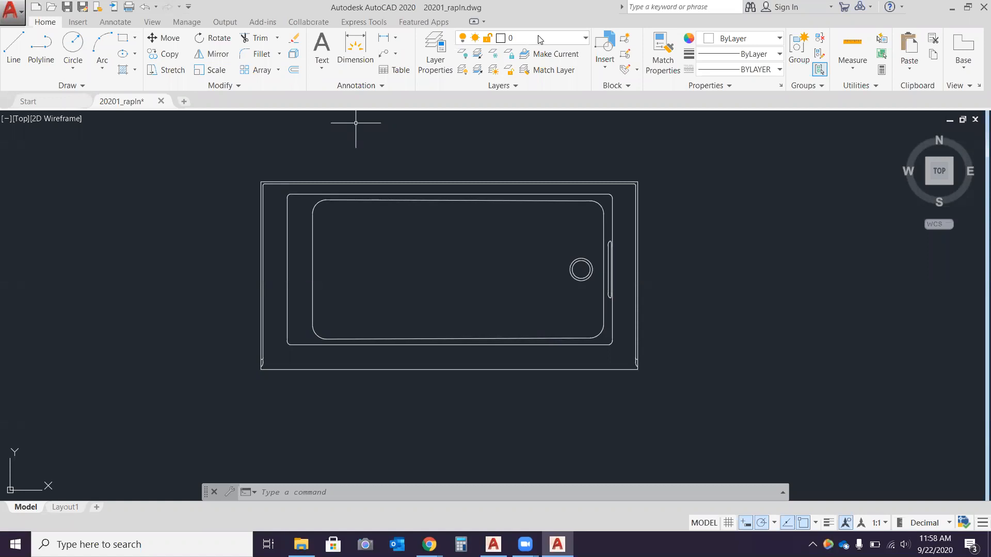
left_click(231, 164)
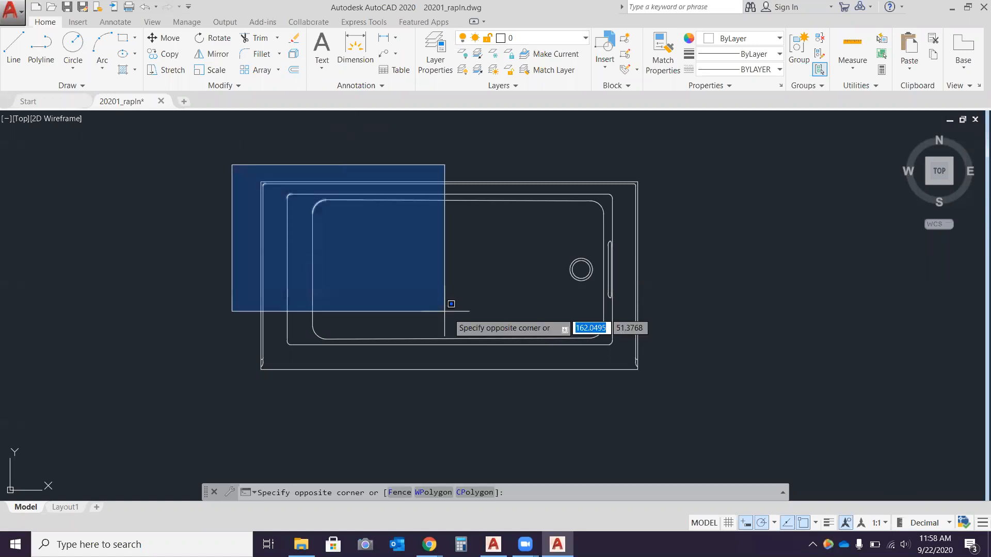
left_click(670, 391)
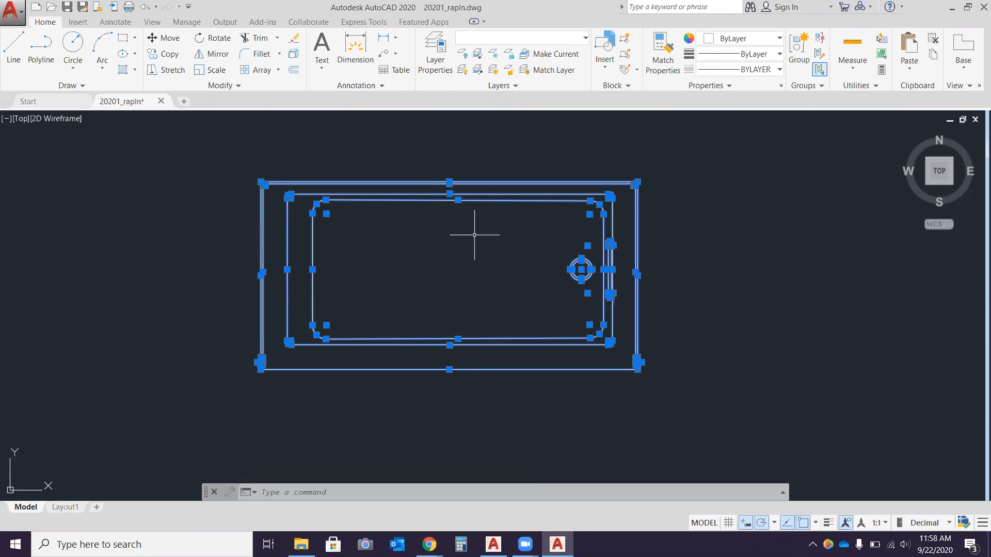
left_click(586, 39)
left_click(521, 55)
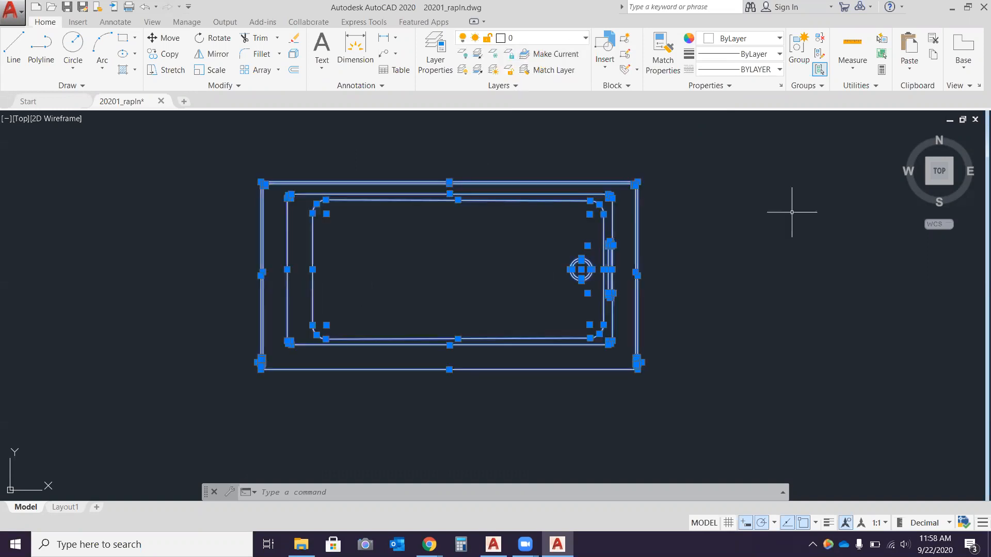
key("Escape")
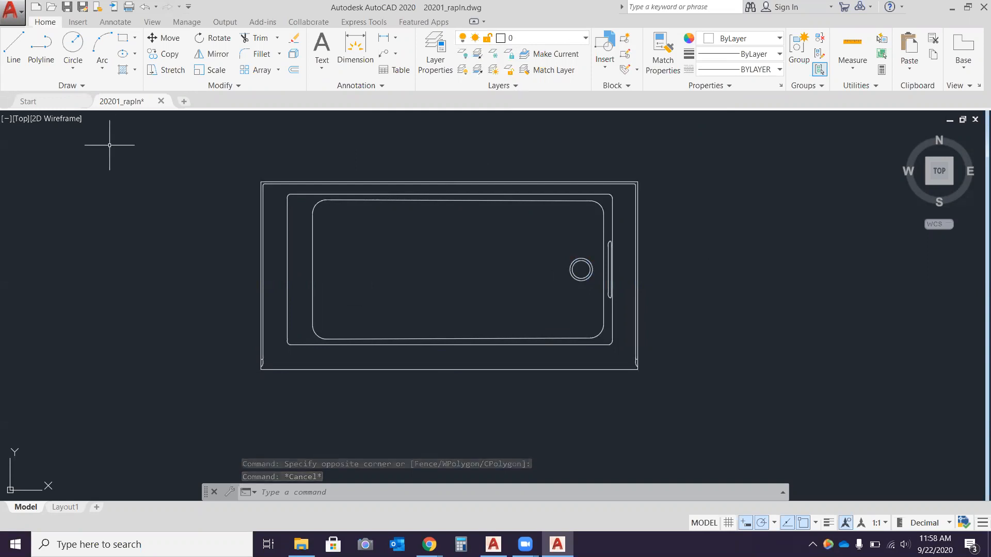
Step: Start saving the drawing as a new file and choose the F20 folder inside 1030 CAD on OneDrive - MNSCU
mouse_move(114, 106)
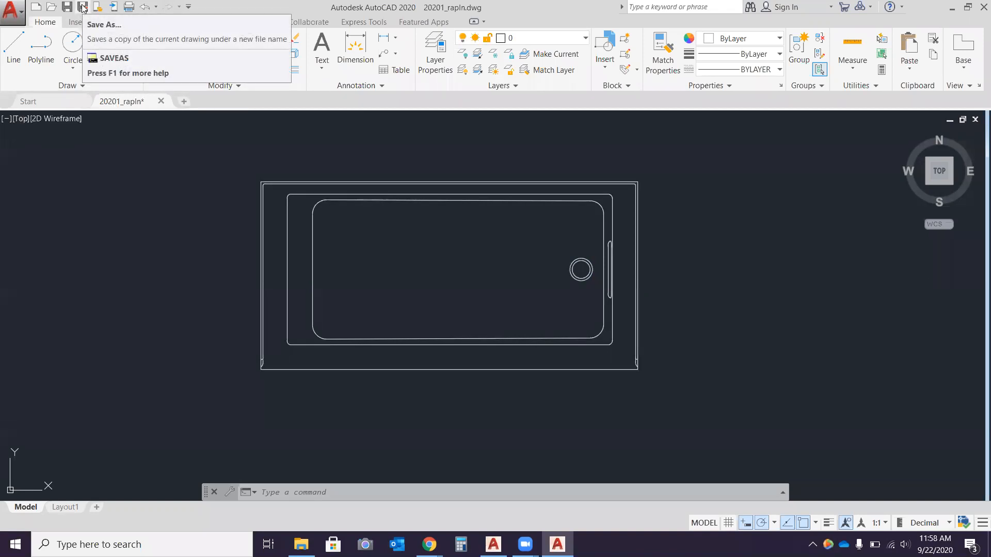
left_click(19, 21)
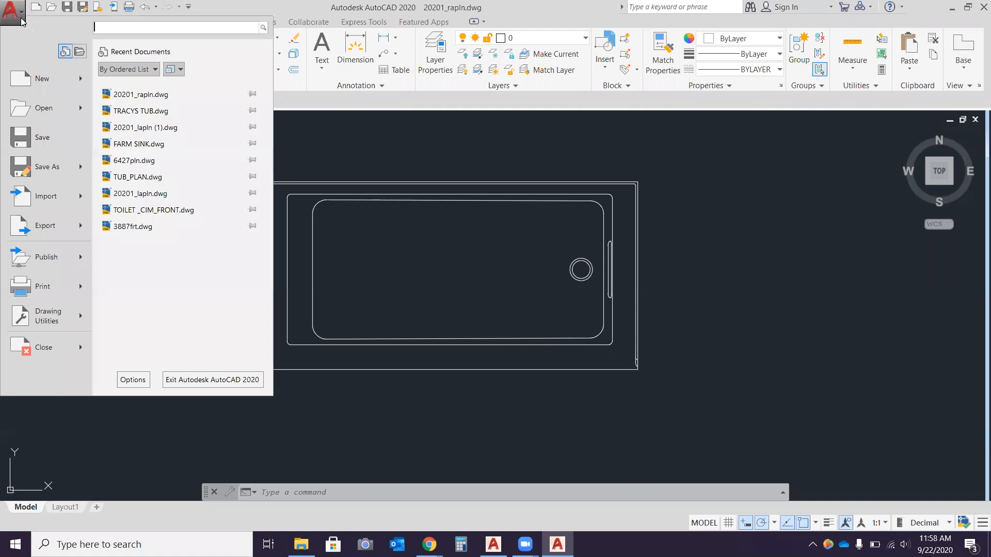
left_click(22, 173)
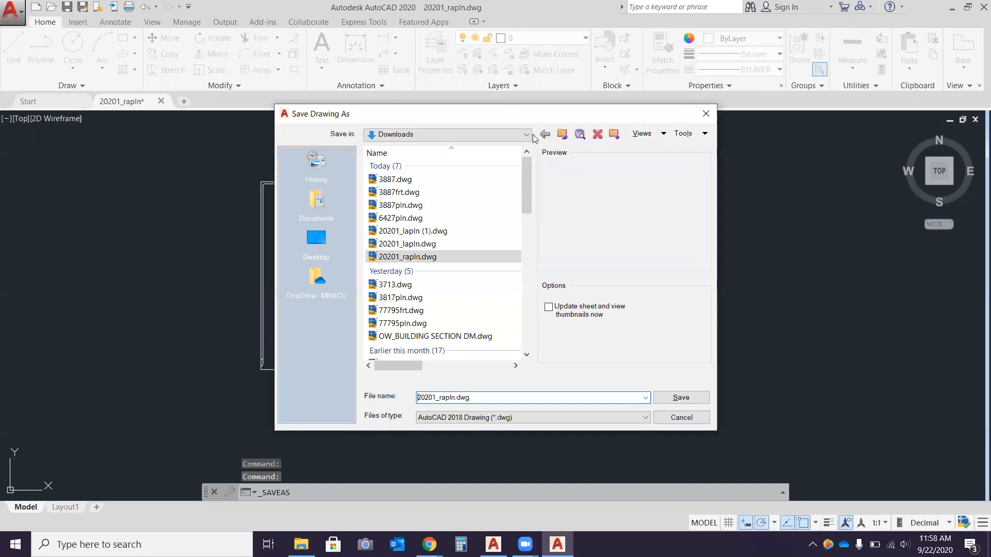
left_click(526, 135)
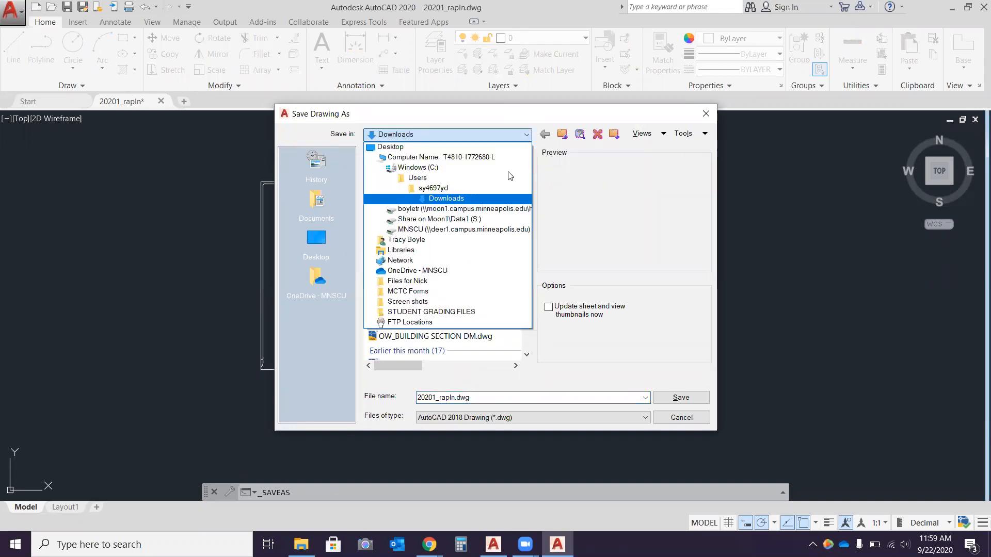
left_click(432, 270)
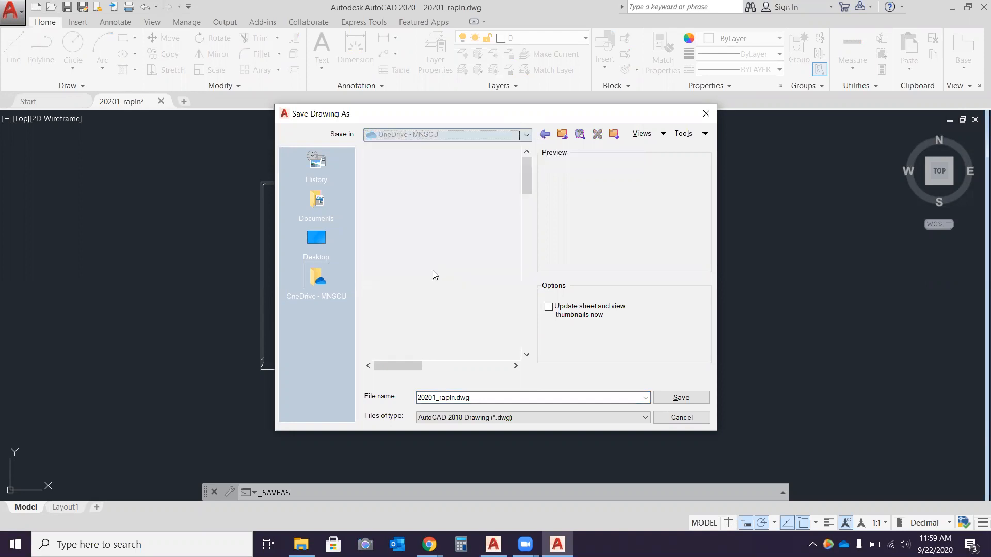
double_click(391, 192)
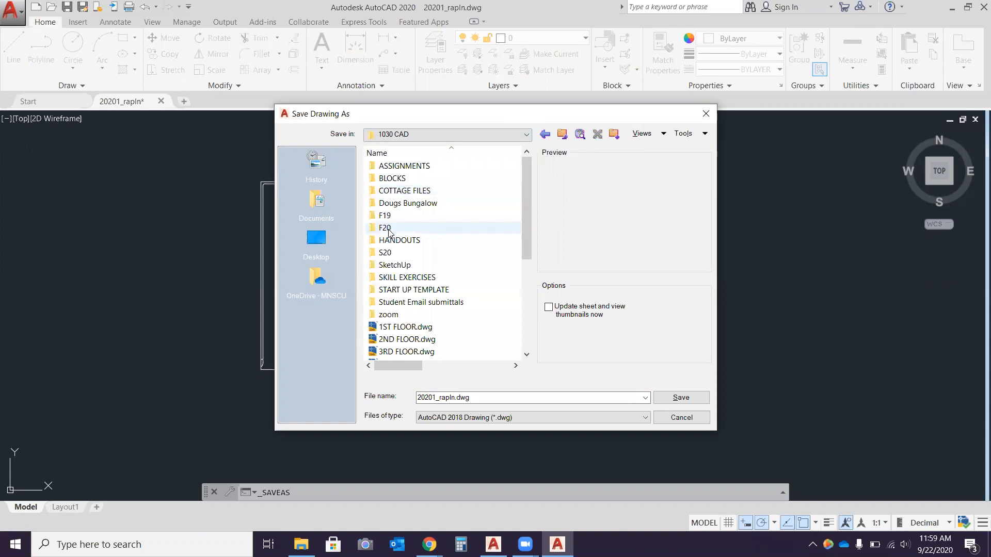
double_click(388, 229)
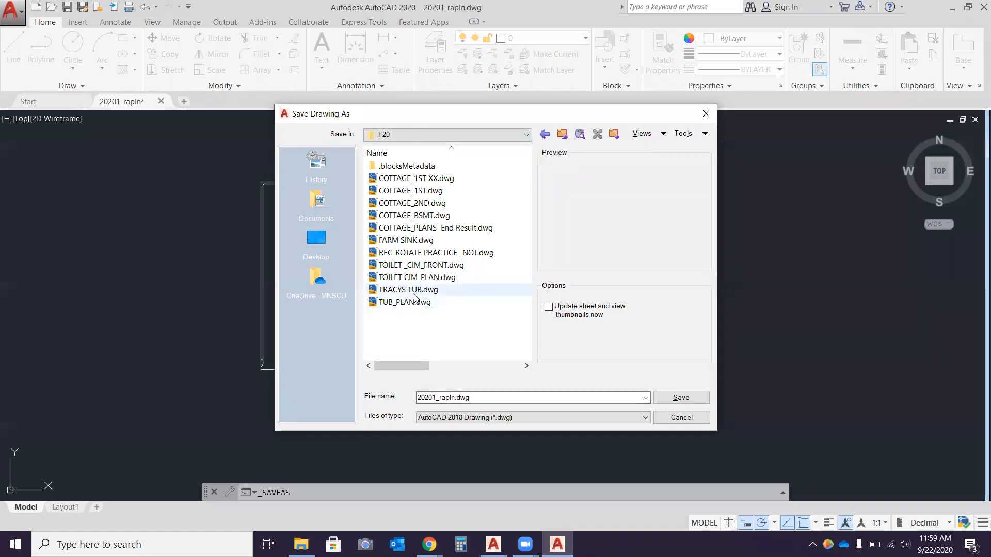
Step: Name the file TUB30X60 and save it as an AutoCAD 2018 drawing
double_click(469, 398)
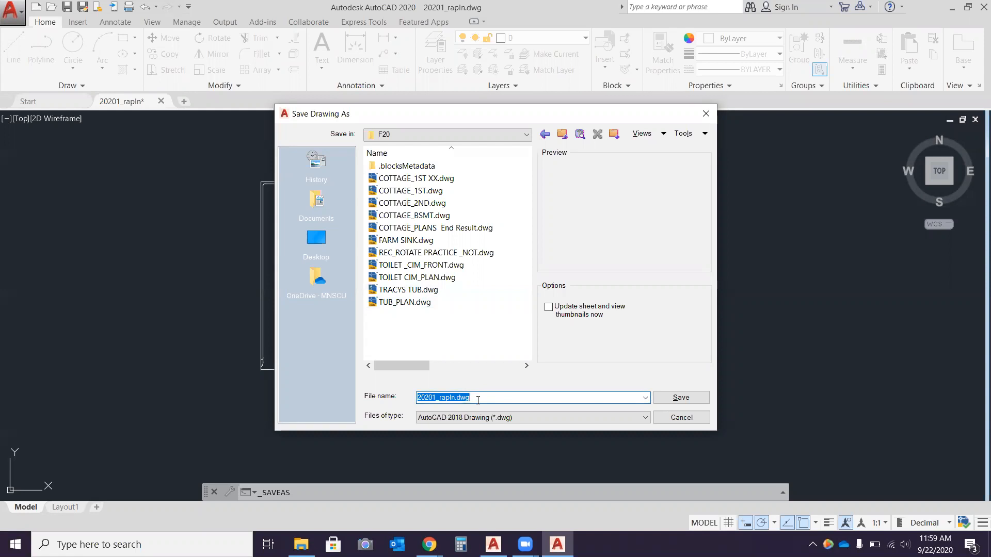
type("TUB")
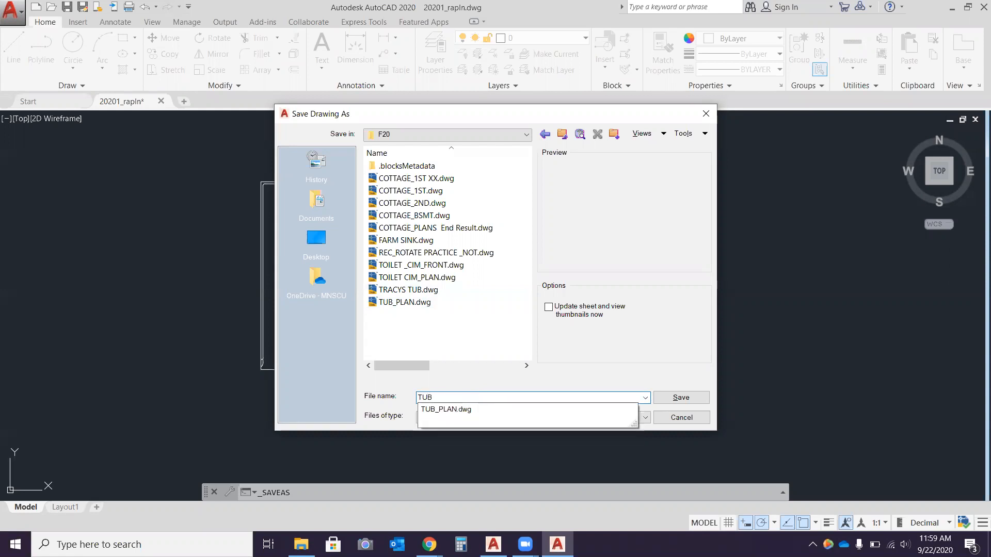
type("30X60")
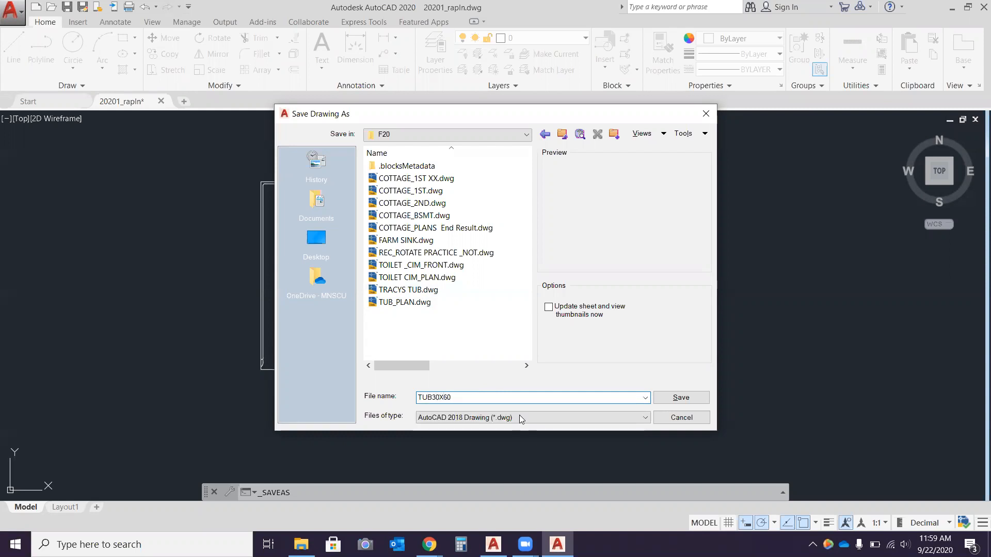
left_click(683, 398)
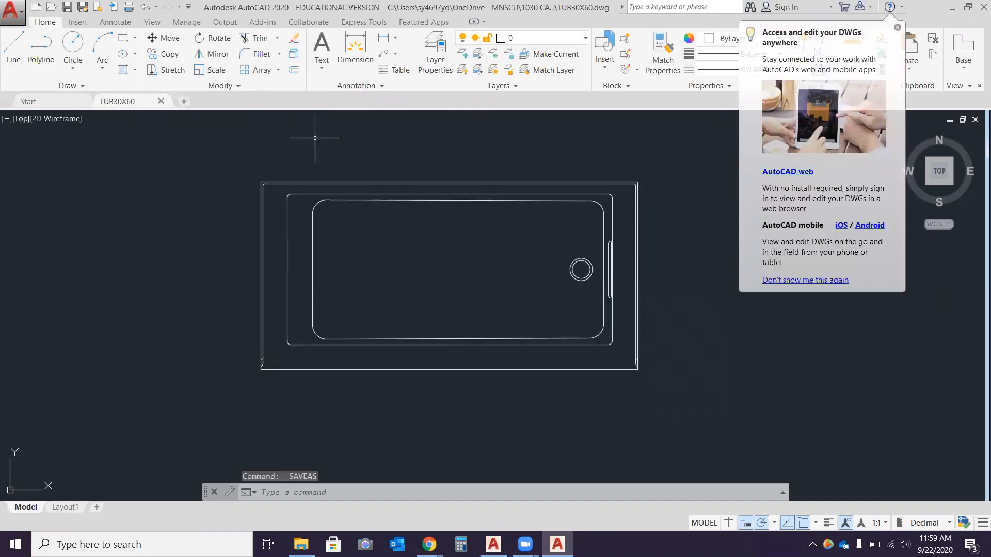
Step: Dismiss the AutoCAD web notification, then save and close the TUB30X60 drawing
left_click(897, 28)
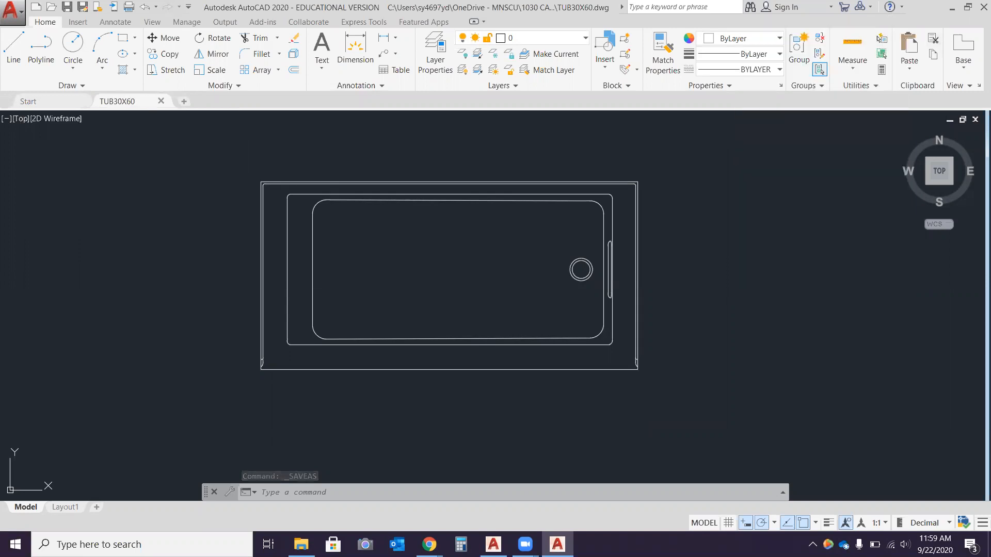
left_click(66, 9)
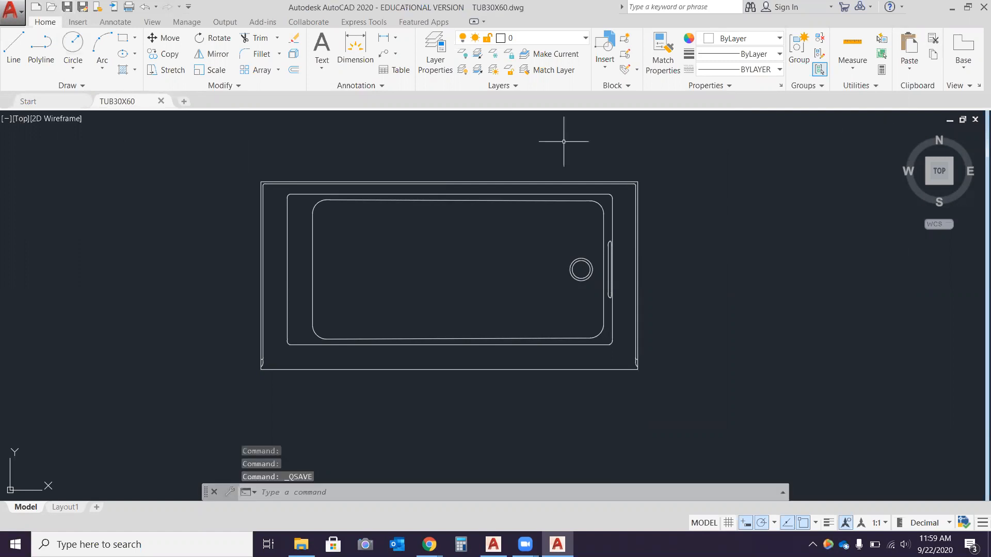
left_click(161, 101)
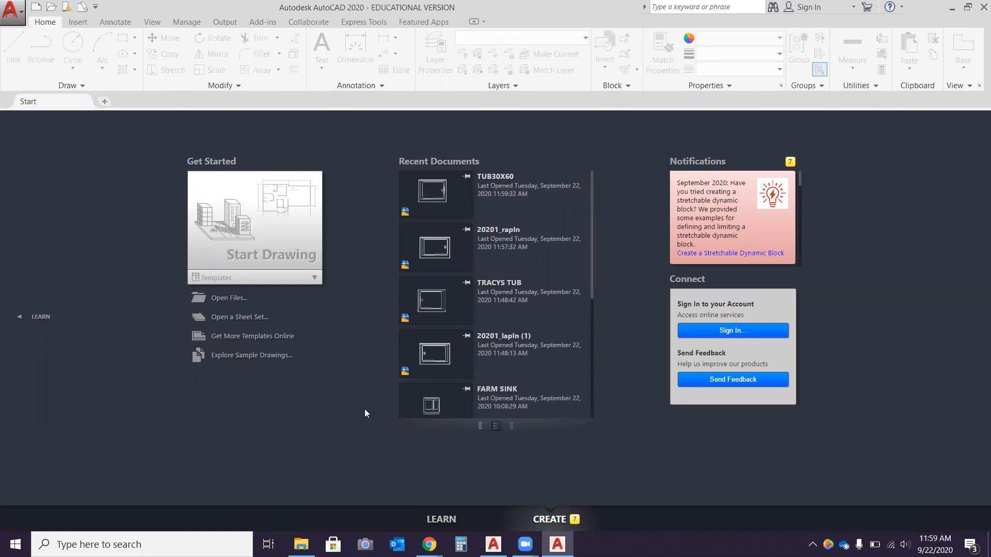
Step: Switch to AutoCAD 2021 with COTTAGE_1ST XX.dwg and bring the second floor plan's bathroom into close view
mouse_move(493, 544)
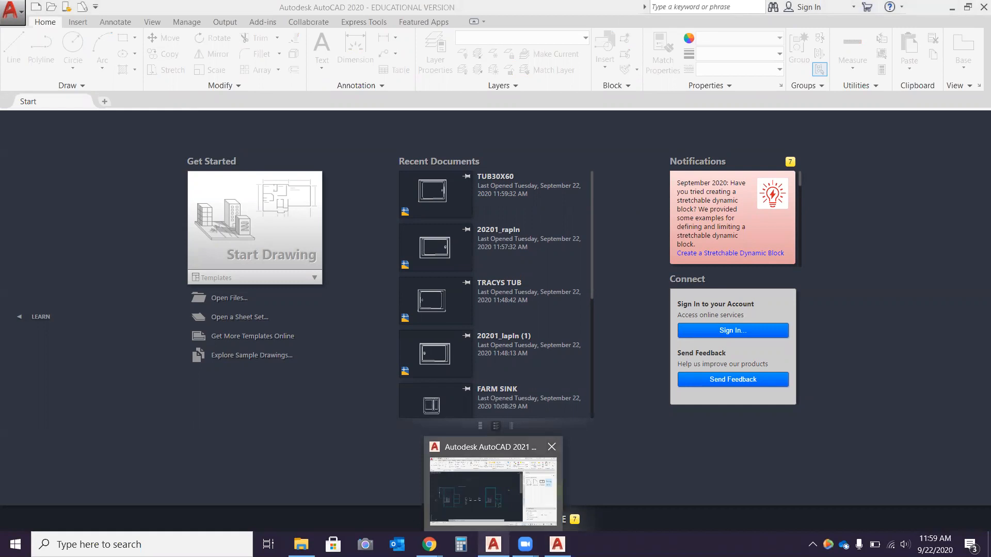
left_click(493, 490)
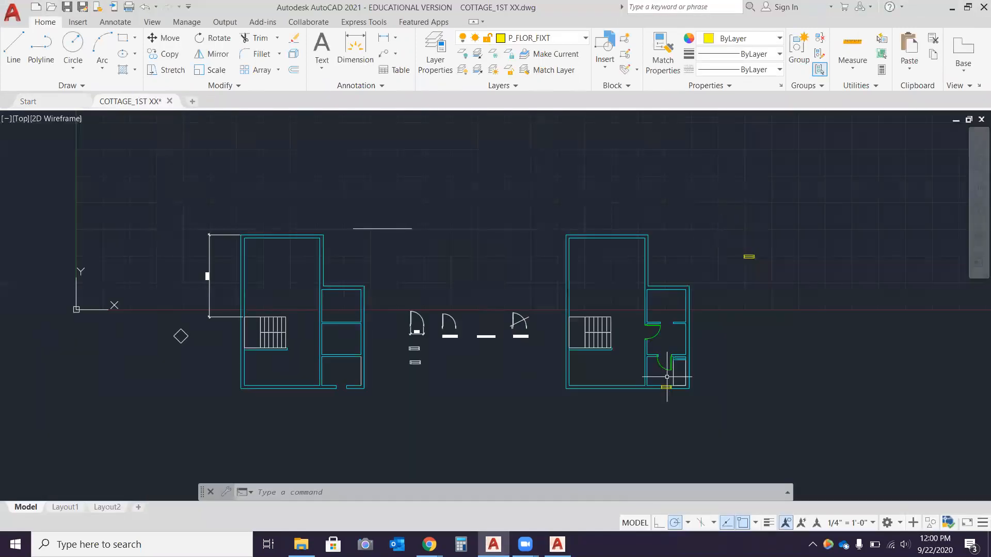
scroll(671, 379, "up", 4)
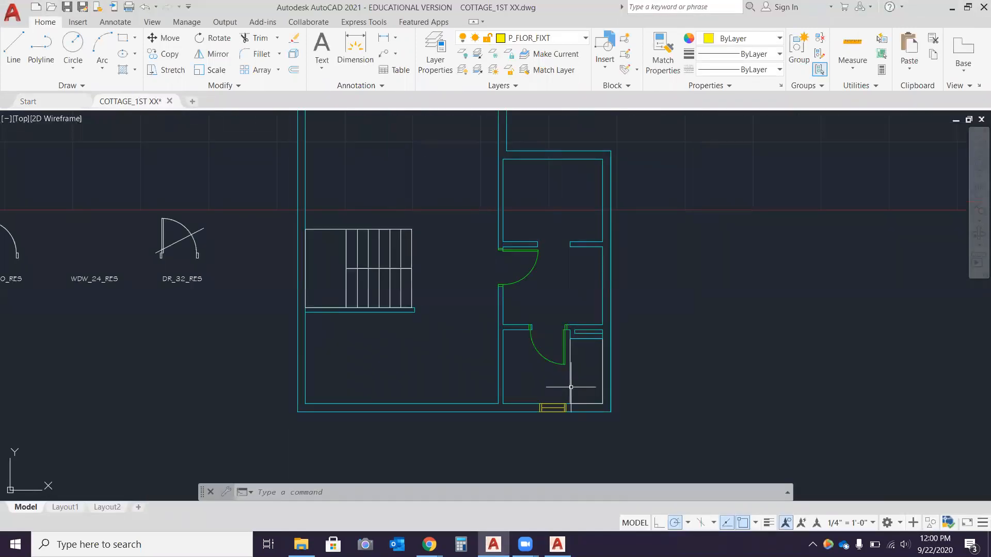
Step: Delete the white placeholder rectangle marking the tub location in the lower bathroom
scroll(661, 361, "down", 2)
middle_click_drag(651, 357, 520, 380)
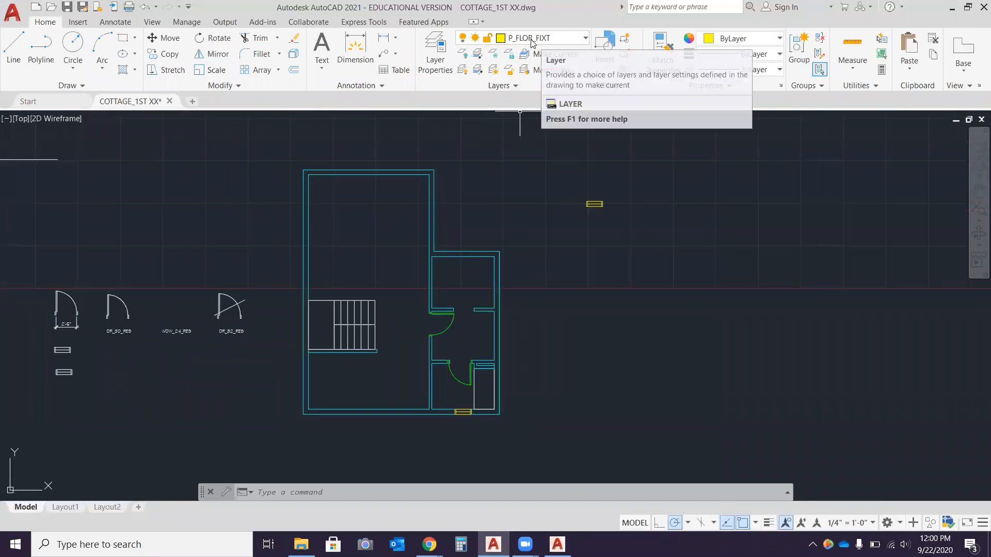
left_click(480, 408)
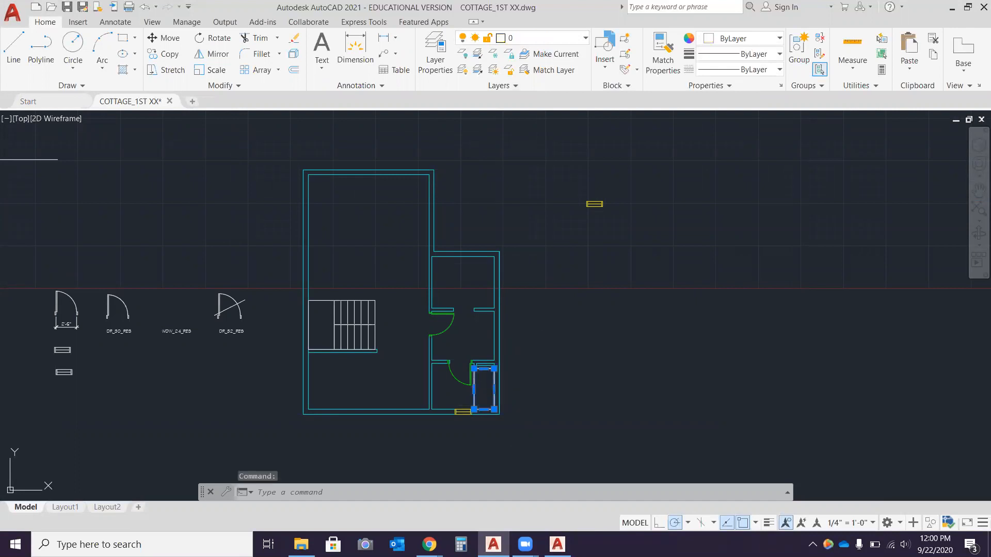
key("Delete")
middle_click_drag(571, 376, 538, 347)
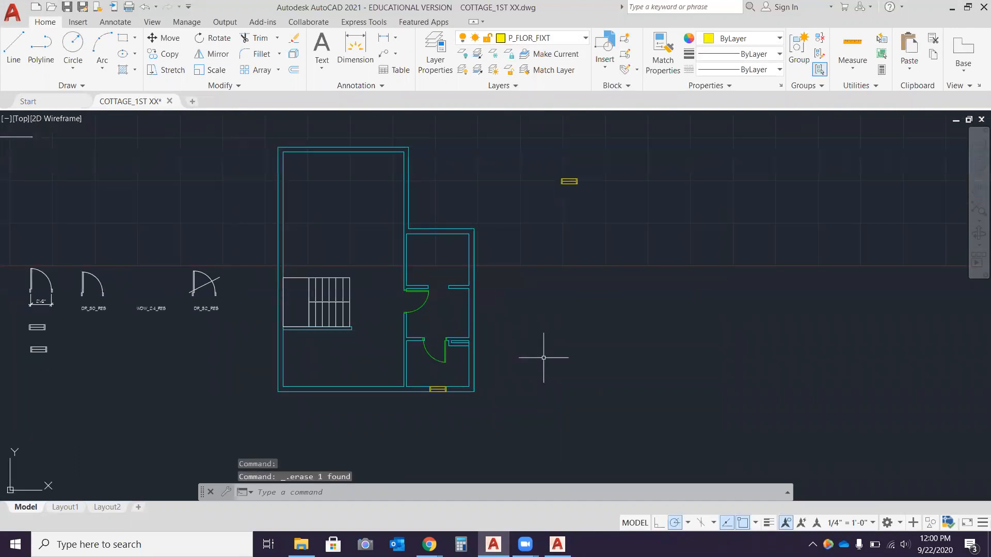
Step: Start the Insert command and review the current-drawing and recent blocks, finishing on the library blocks
type("I")
key("Return")
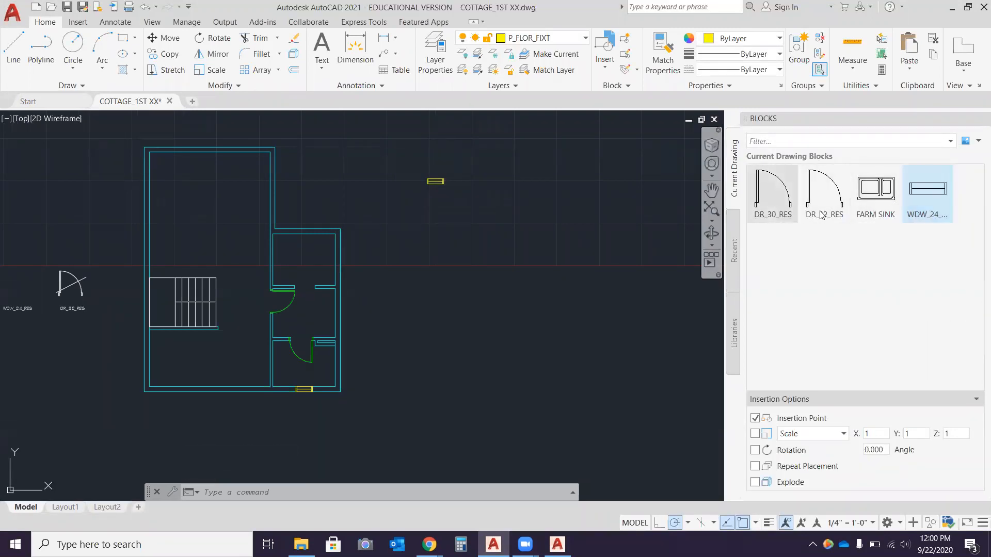
left_click(733, 251)
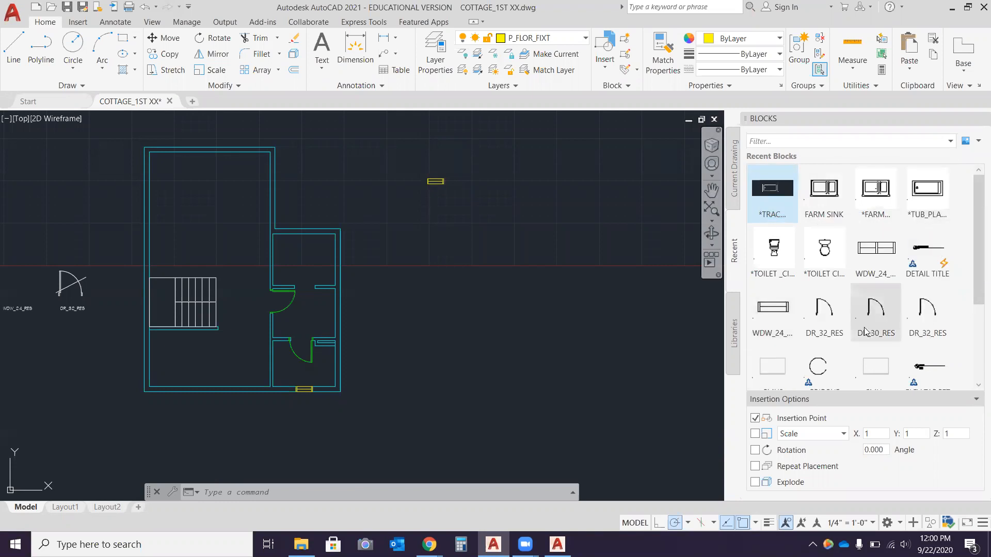
left_click(735, 343)
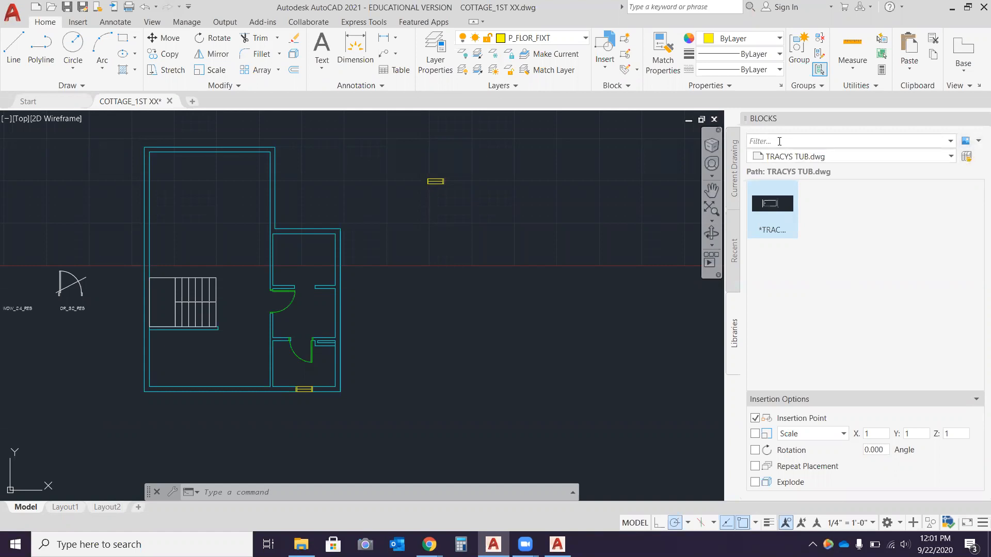
left_click(734, 179)
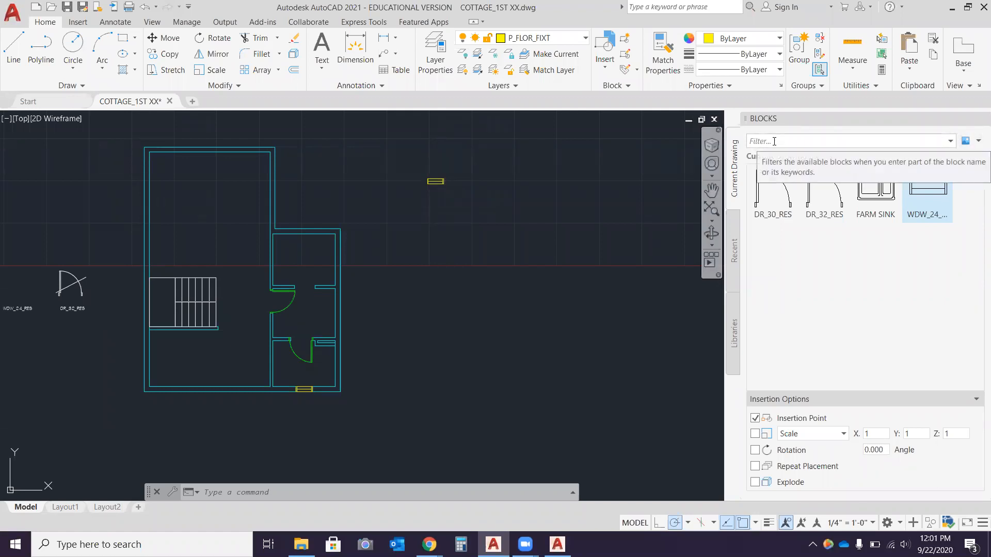
left_click(736, 254)
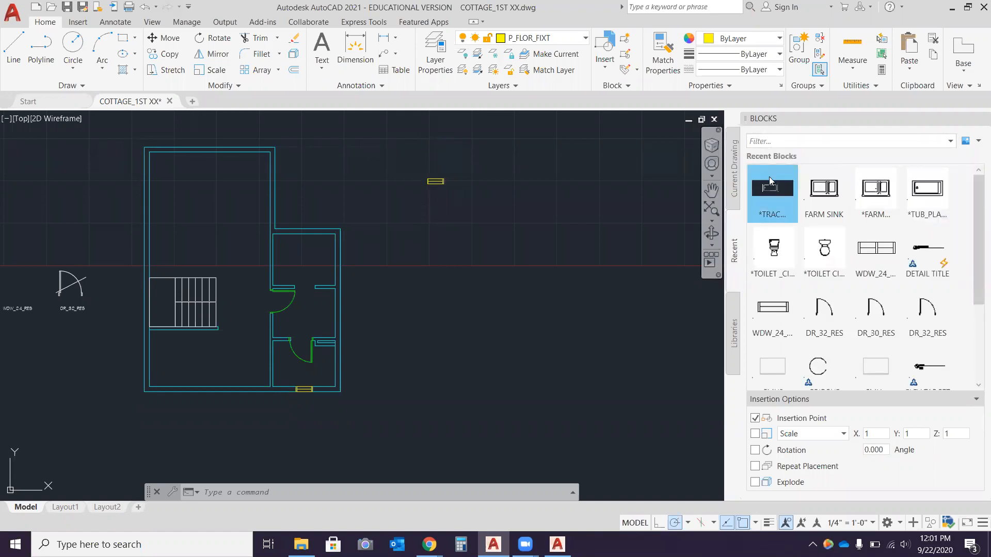
left_click(735, 334)
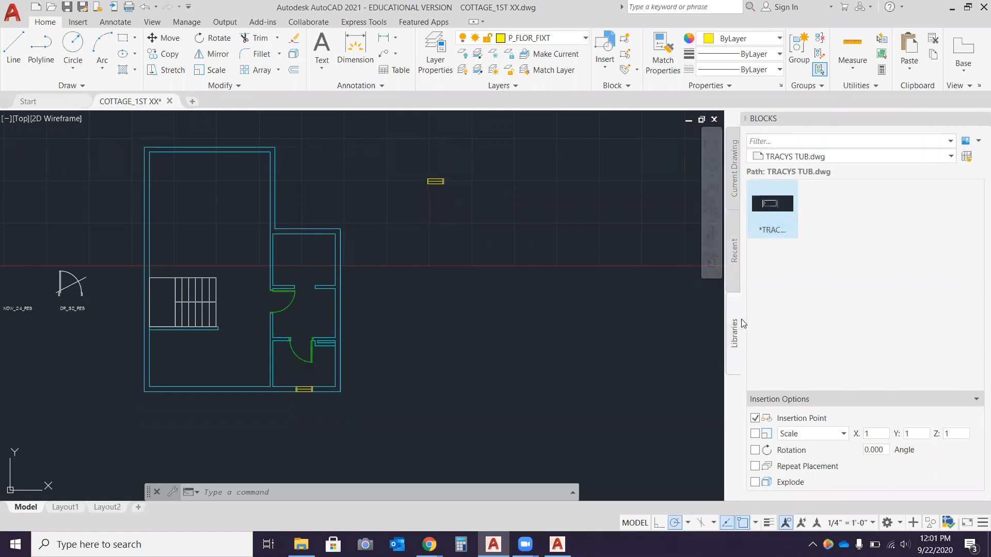
Step: Load TUB30X60.dwg from the F20 folder as the block library
left_click(967, 157)
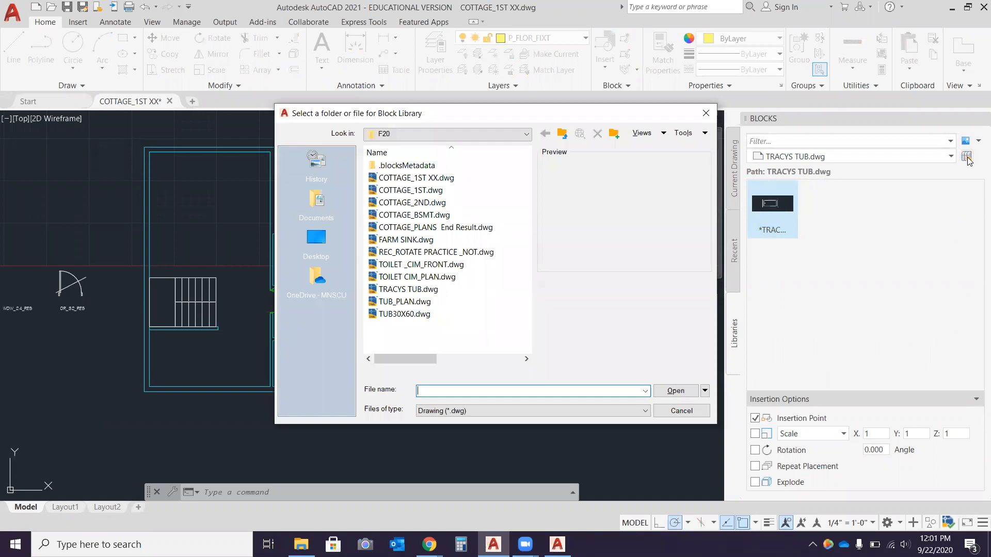
left_click(388, 316)
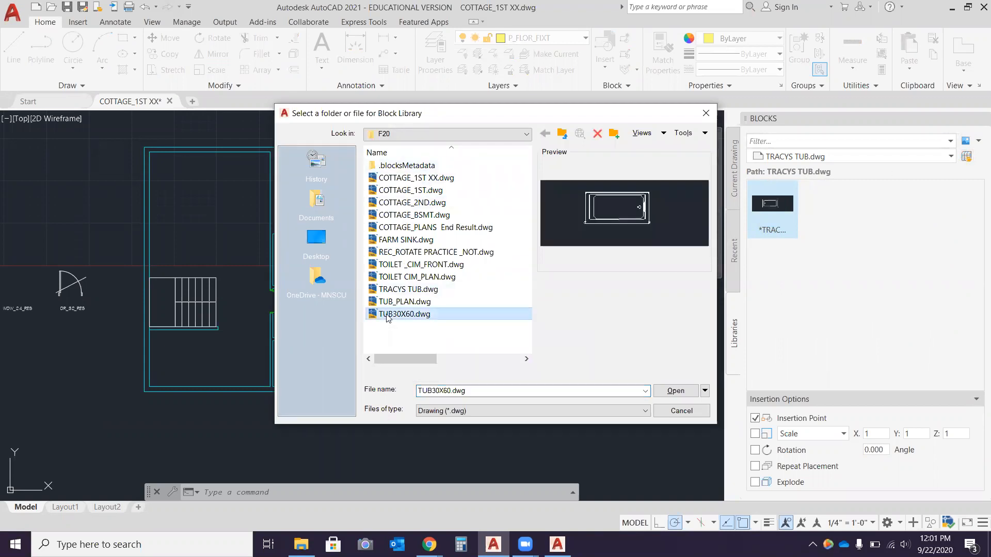
left_click(672, 393)
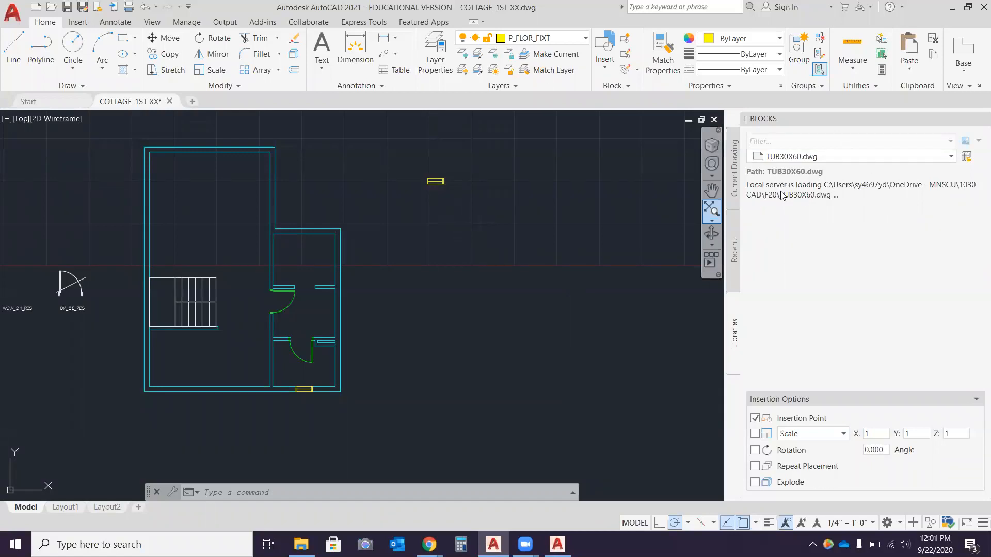
left_click(950, 156)
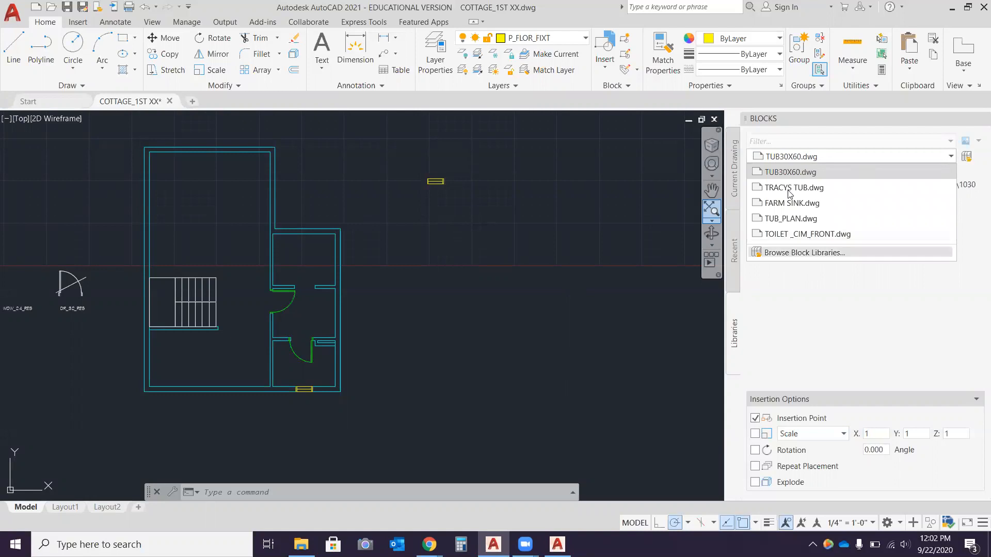
left_click(802, 160)
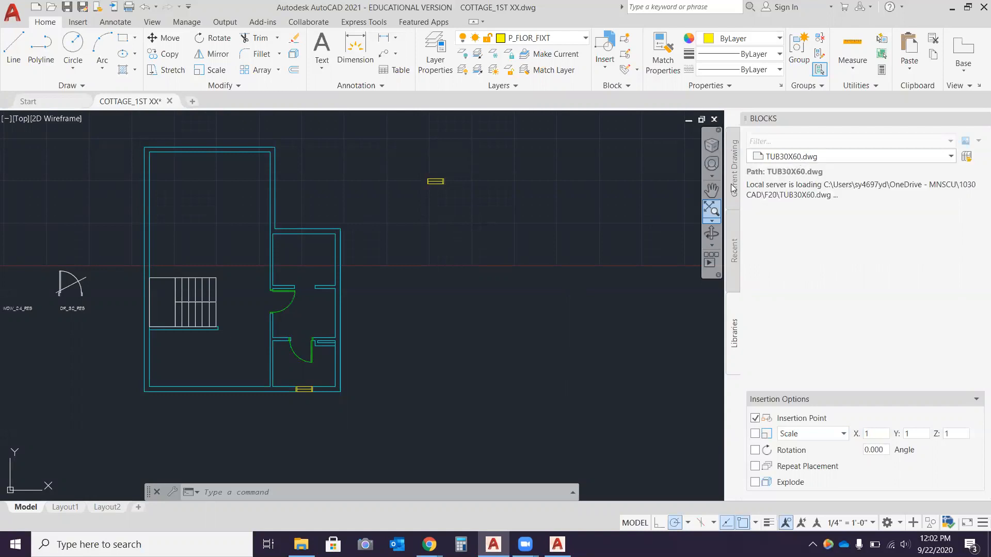
left_click(795, 157)
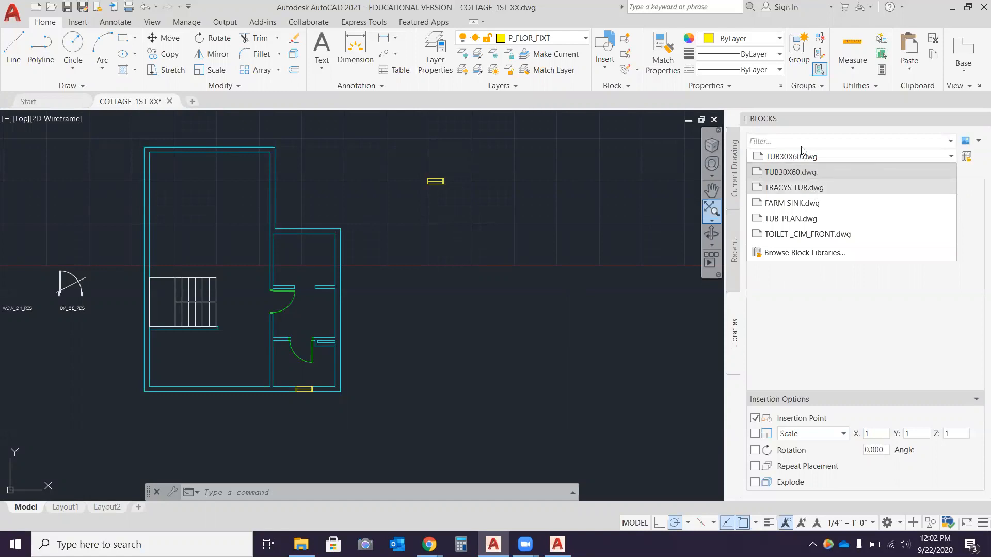
left_click(800, 171)
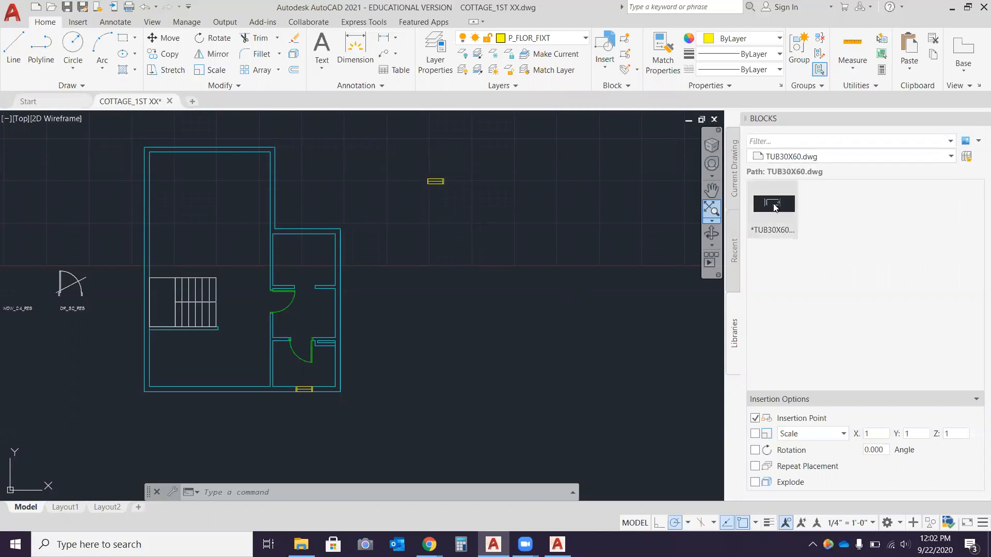
Step: Try to insert the TUB30X60 block unrotated at the midpoint of the bathroom's right interior wall
left_click(768, 206)
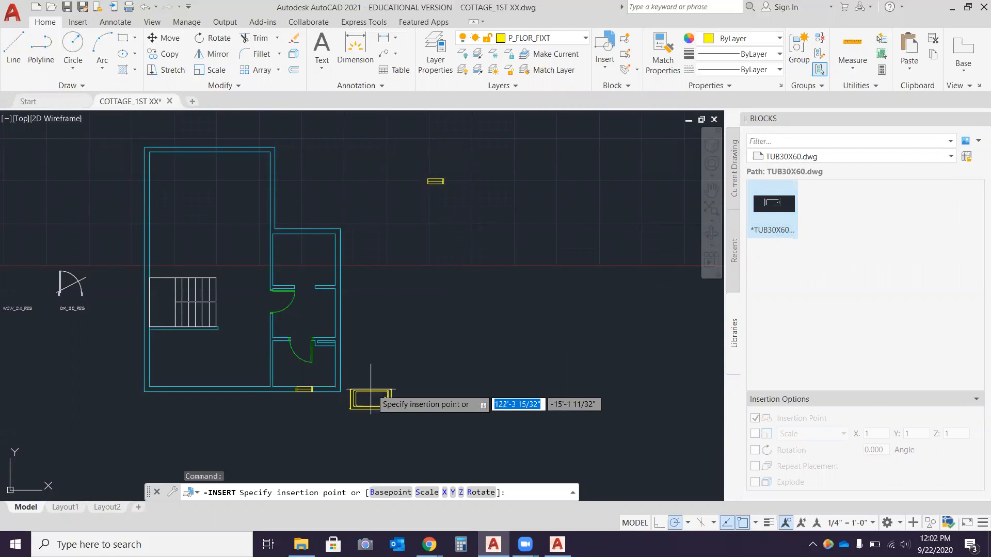
scroll(392, 356, "up", 2)
scroll(395, 325, "up", 3)
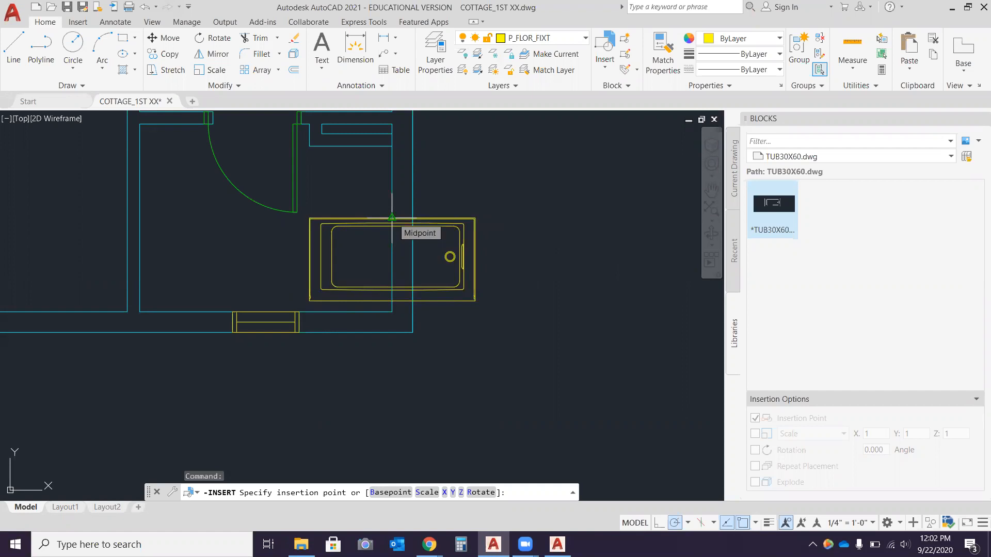
left_click(394, 220)
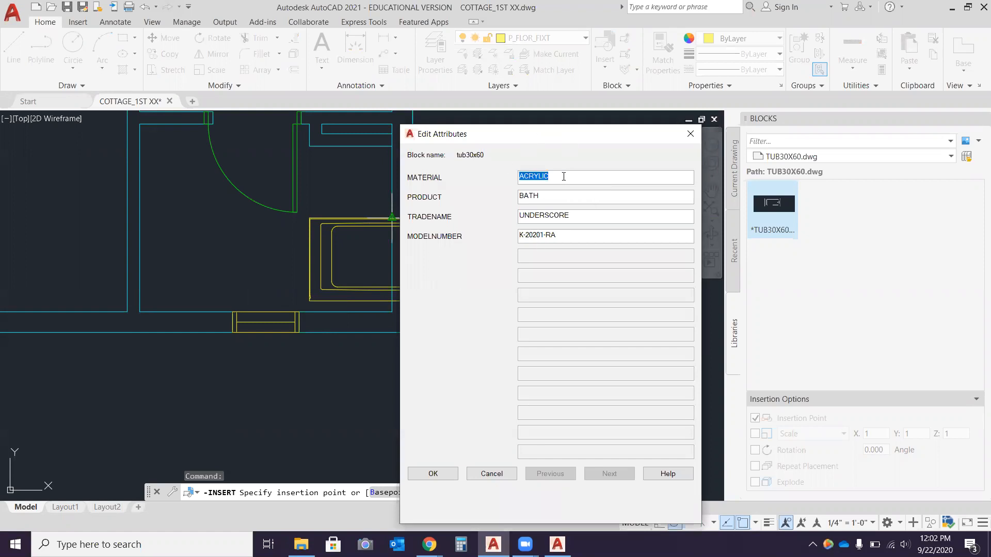
Step: Blank the unrotated tub's Material, Product, Tradename and Modelnumber attributes, accept them, and undo the insertion
key("BackSpace")
key("Tab")
key("BackSpace")
key("Tab")
key("BackSpace")
key("Tab")
key("BackSpace")
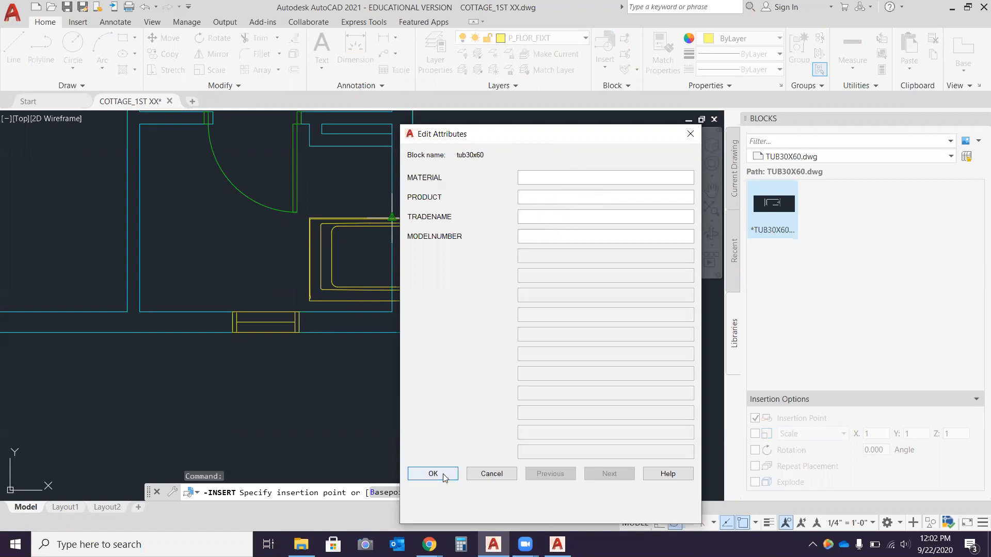
left_click(433, 474)
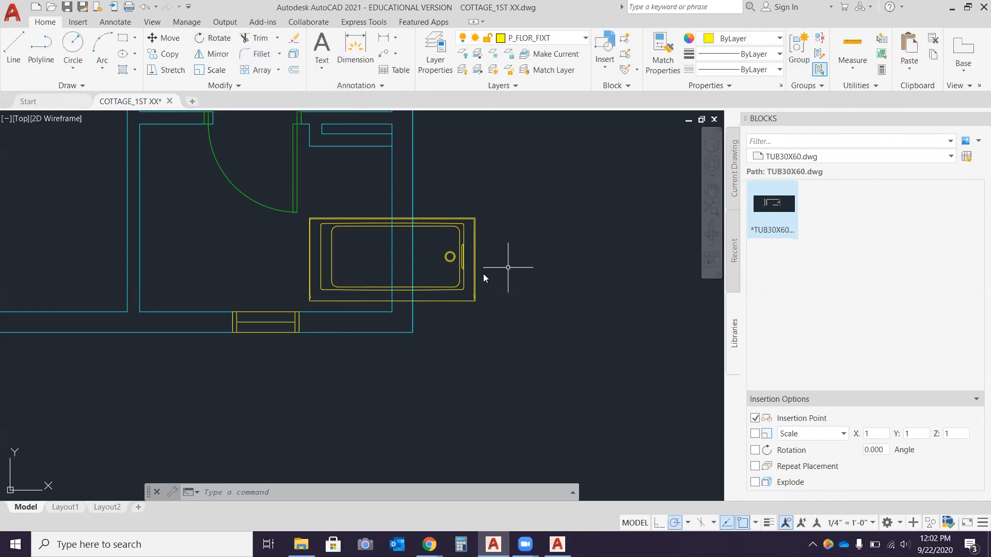
key("ctrl+z")
middle_click_drag(489, 330, 557, 330)
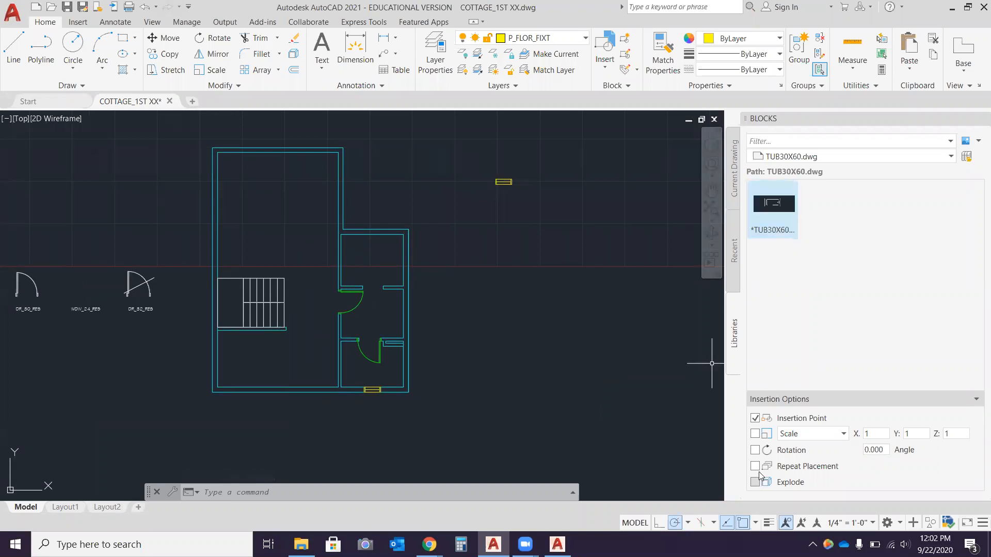
Step: Enable on-screen rotation and insert the TUB30X60 block at the right interior wall's midpoint, rotated lengthwise along the wall with its drain toward the window wall
left_click(755, 450)
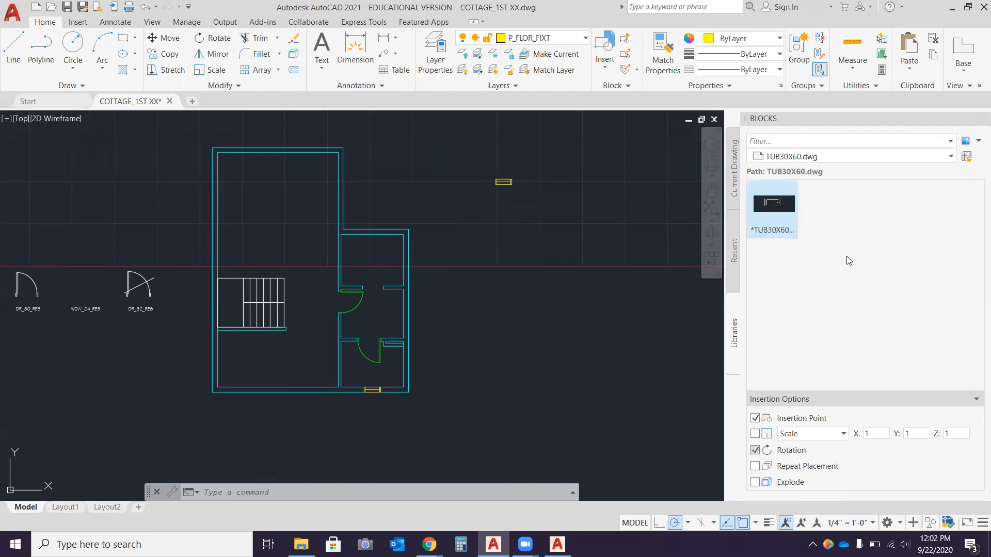
left_click(775, 205)
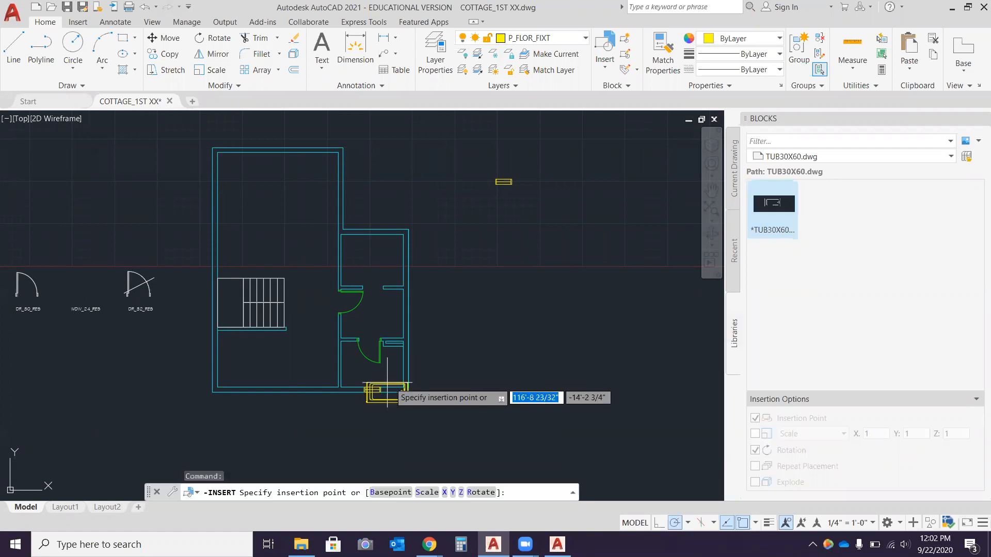
scroll(387, 398, "up", 8)
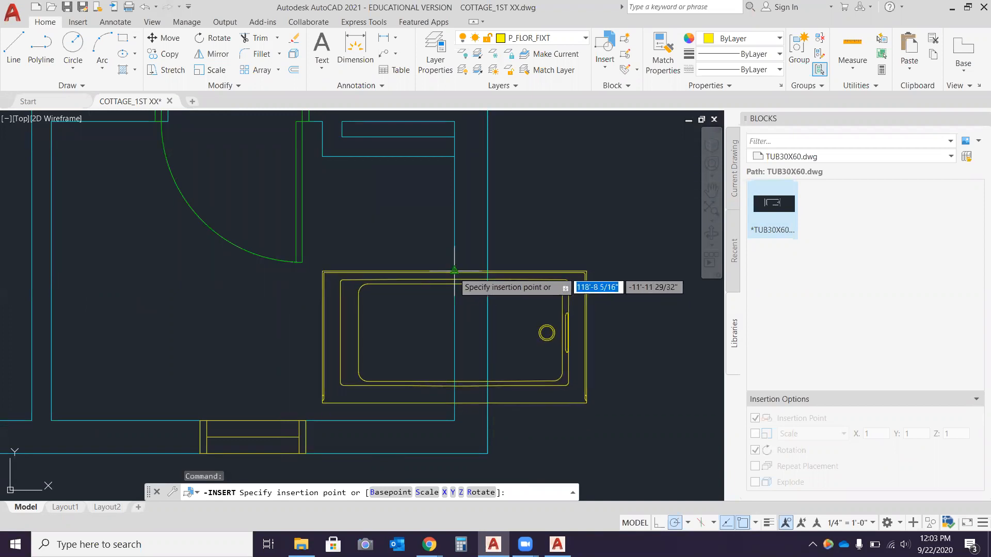
right_click(801, 530)
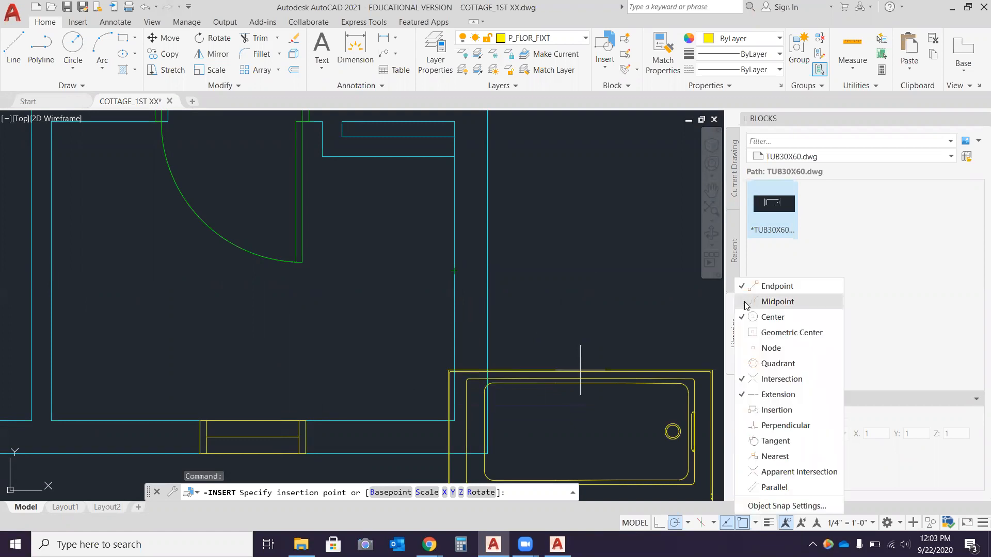
left_click(746, 303)
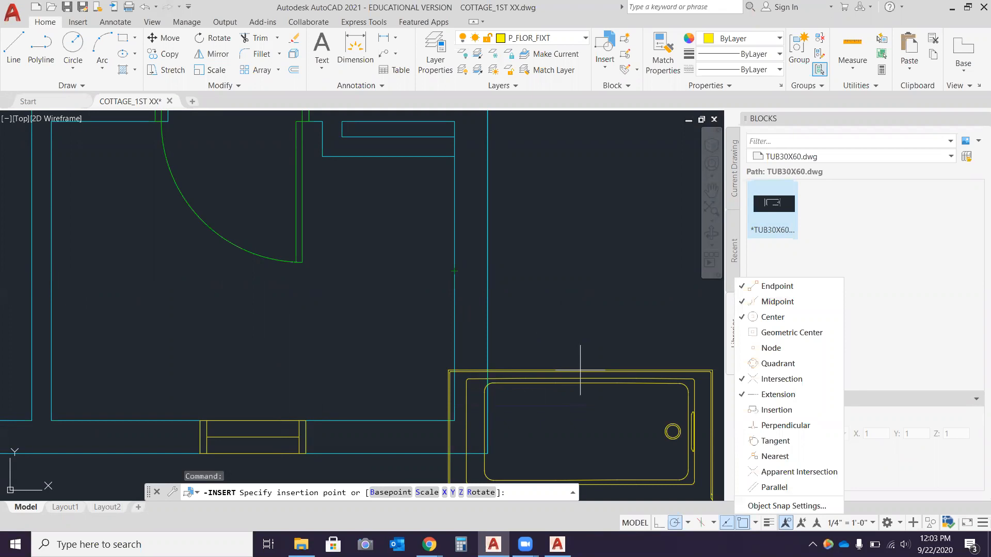
left_click(454, 270)
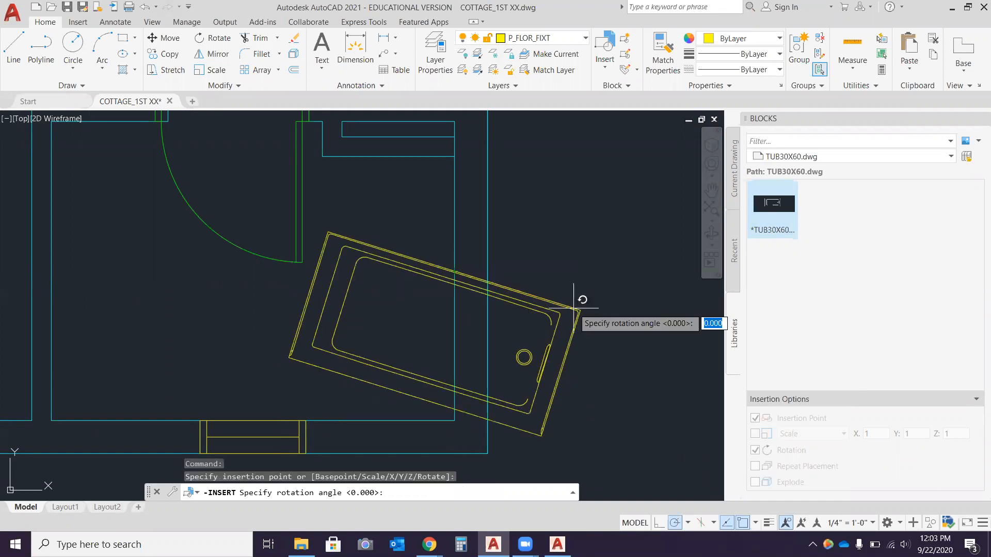
left_click(454, 421)
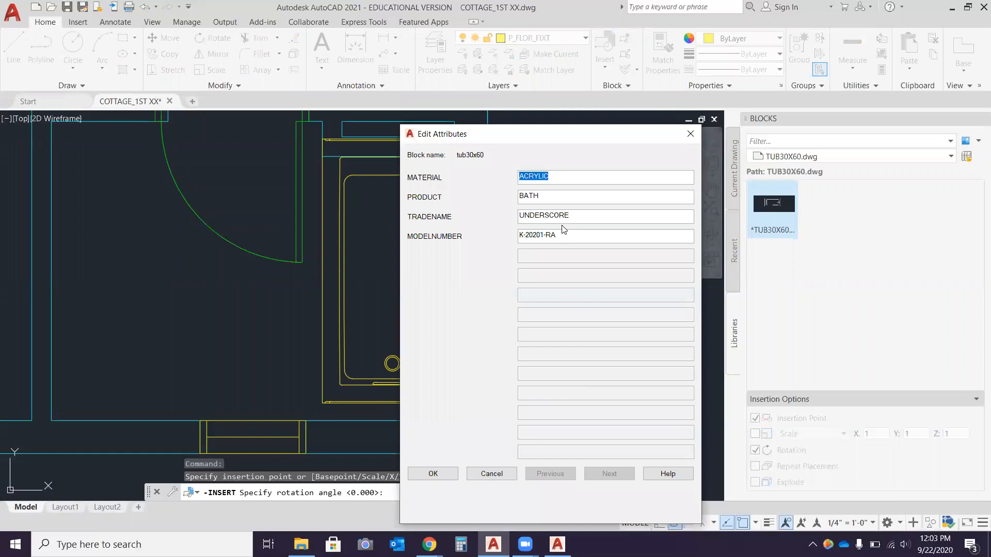
Step: Clear the rotated tub block's Material, Product, Tradename and Modelnumber attributes and accept the empty values
key("Delete")
key("Tab")
key("Delete")
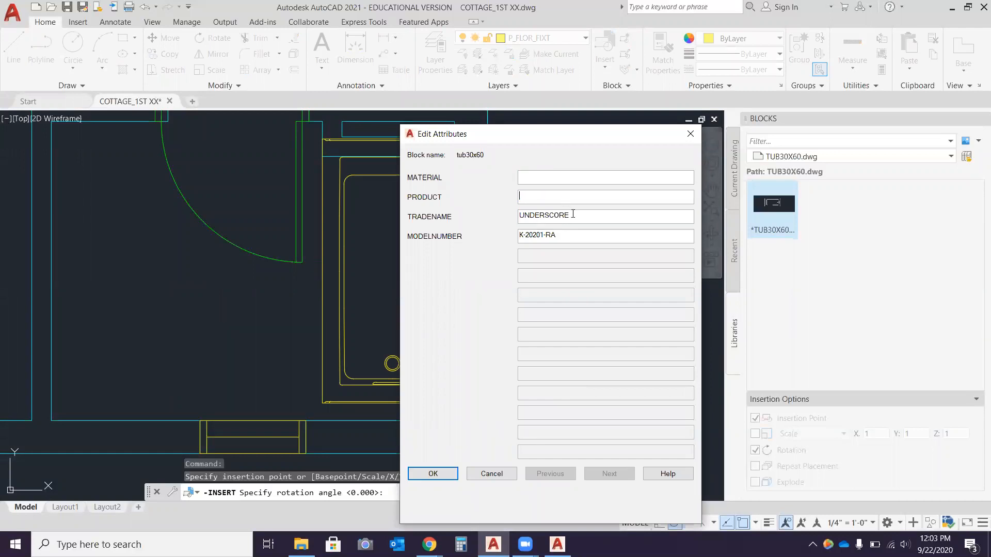
key("Tab")
key("Delete")
key("Tab")
key("Delete")
left_click(434, 474)
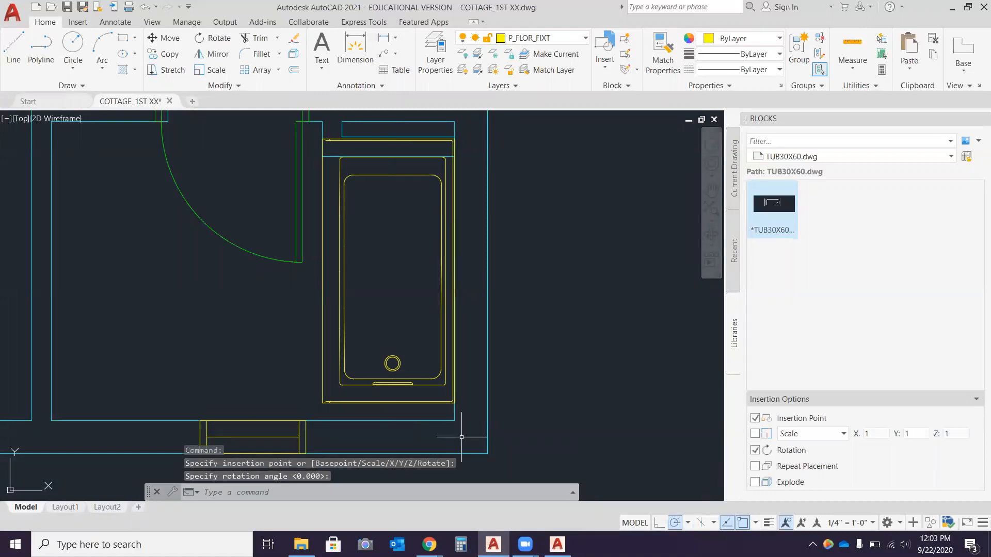
Step: Move the tub from its outer lower-right corner to the bathroom's lower-right interior wall corner
type("M")
key("Return")
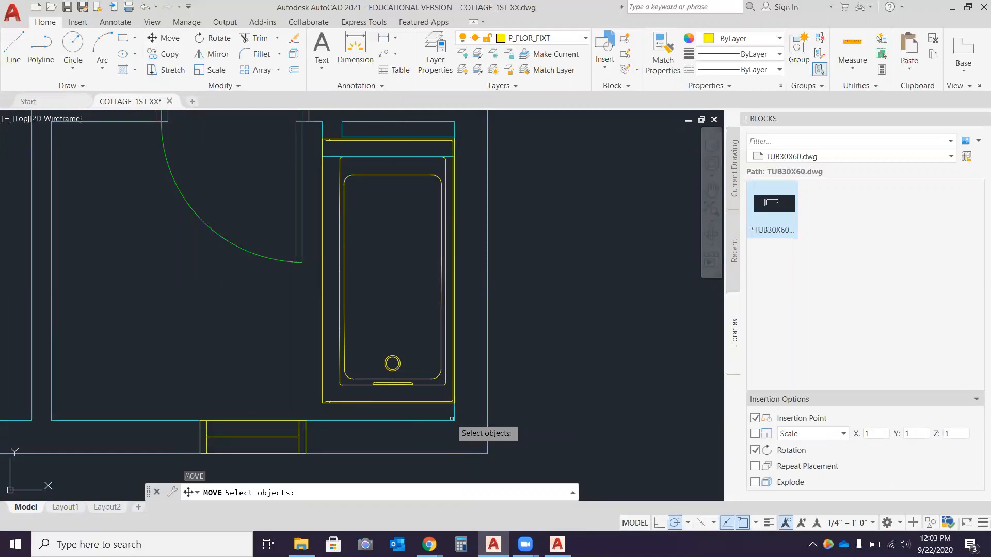
left_click(441, 403)
key("Return")
scroll(442, 402, "up", 4)
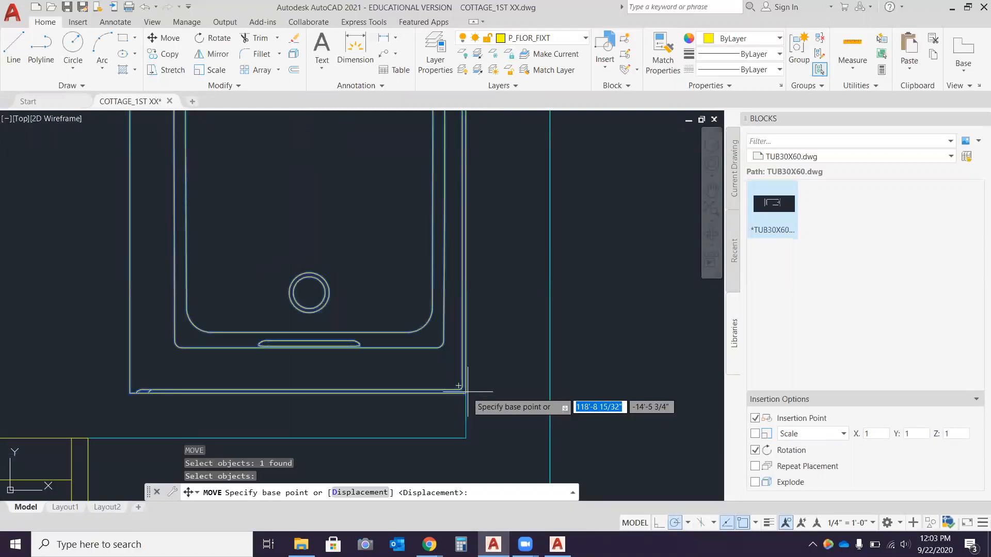
left_click(466, 393)
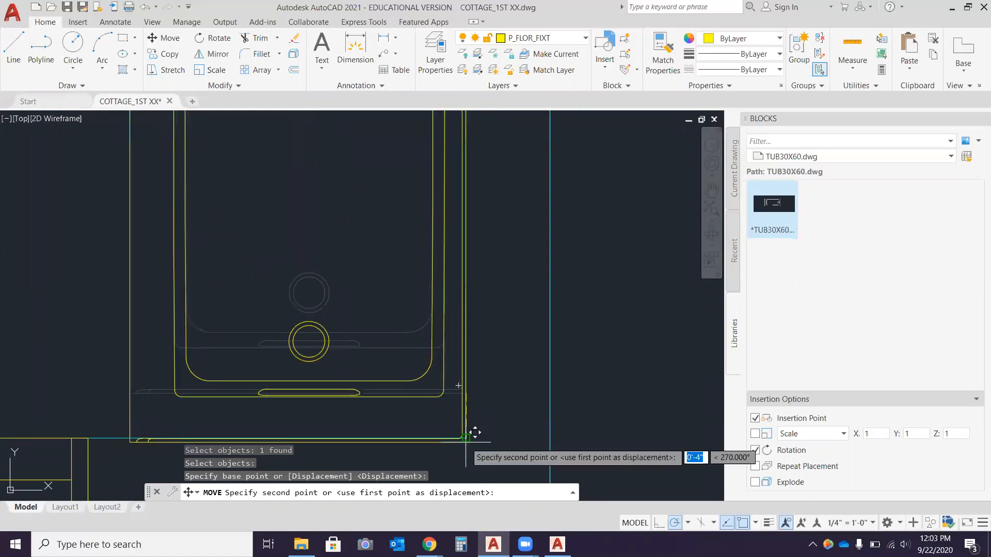
left_click(465, 438)
scroll(479, 401, "down", 5)
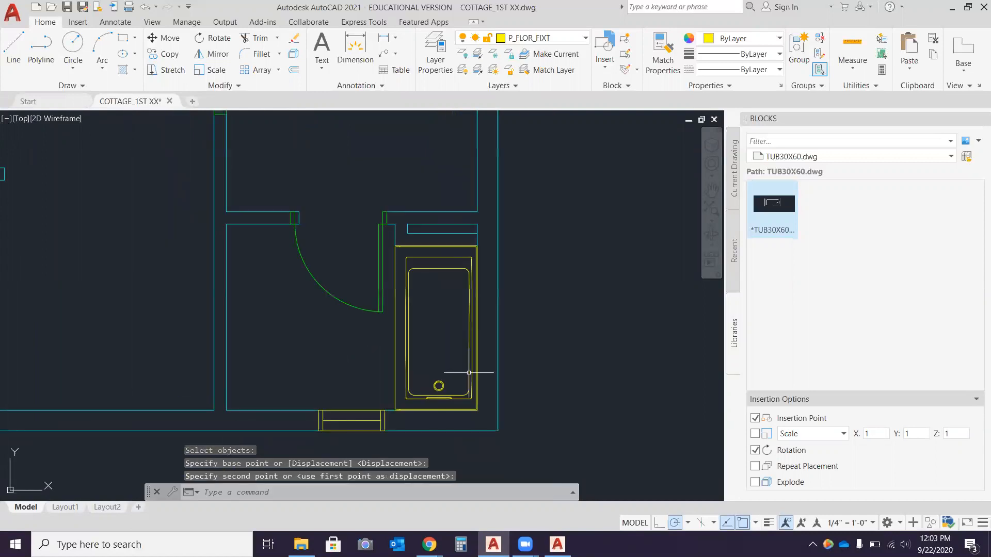
Step: Save the COTTAGE_1ST XX drawing
middle_click_drag(447, 318, 509, 280)
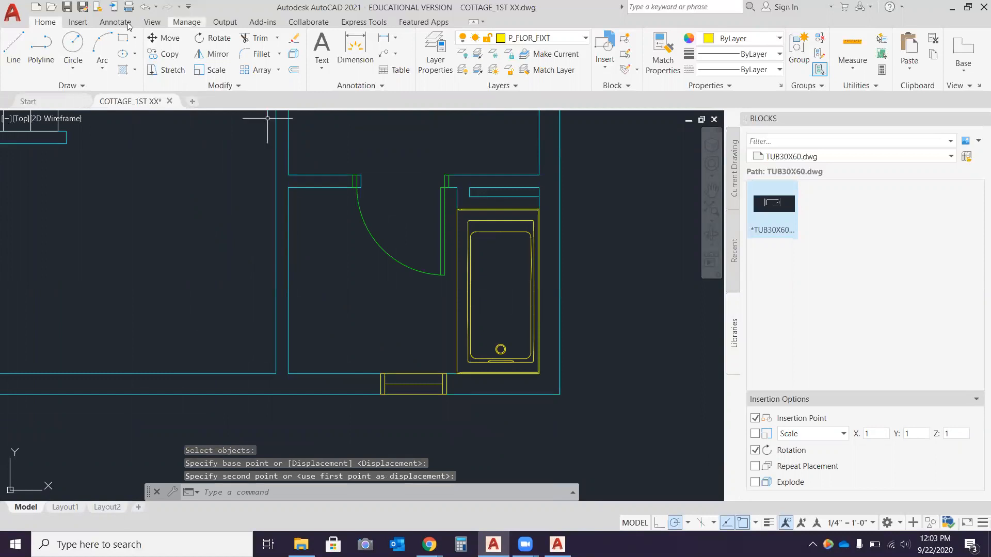
left_click(65, 6)
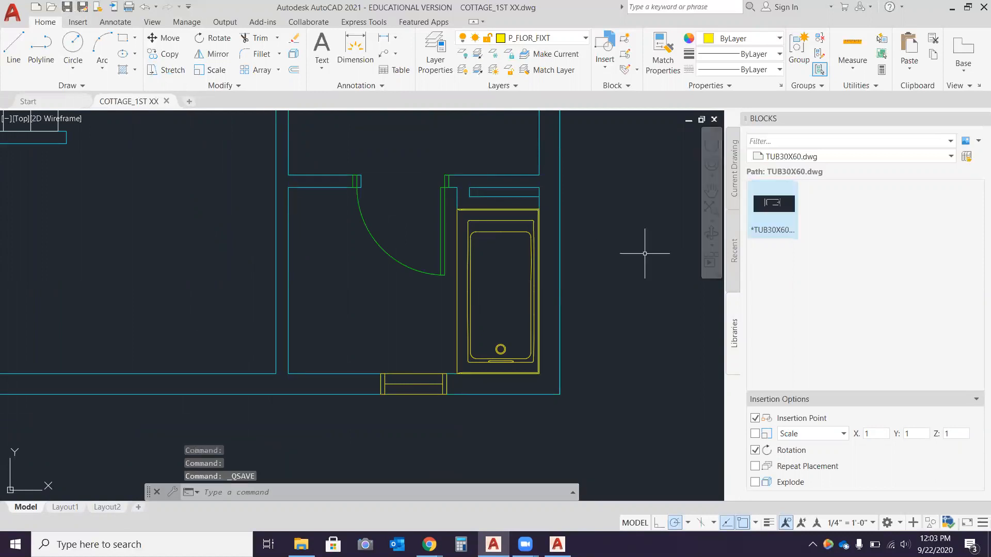
scroll(634, 250, "down", 3)
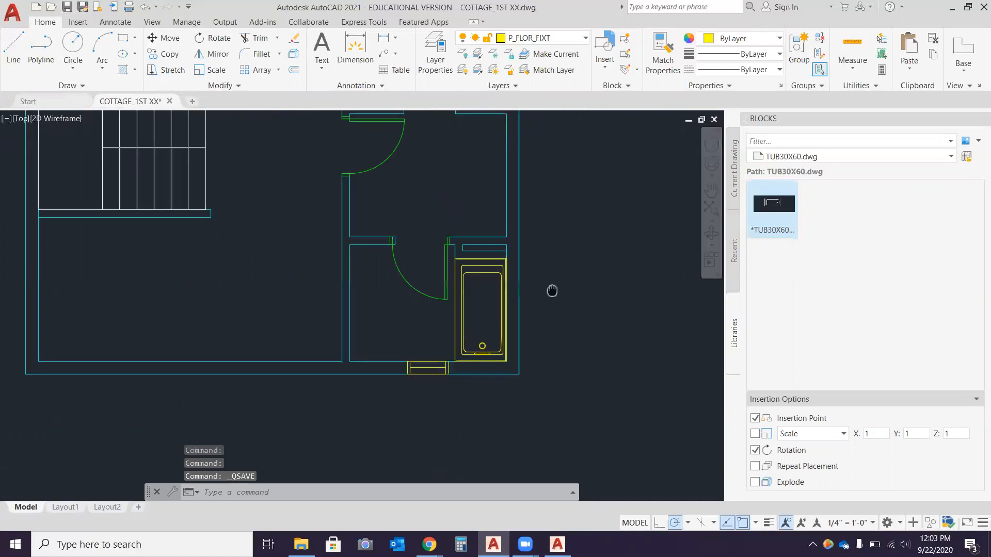